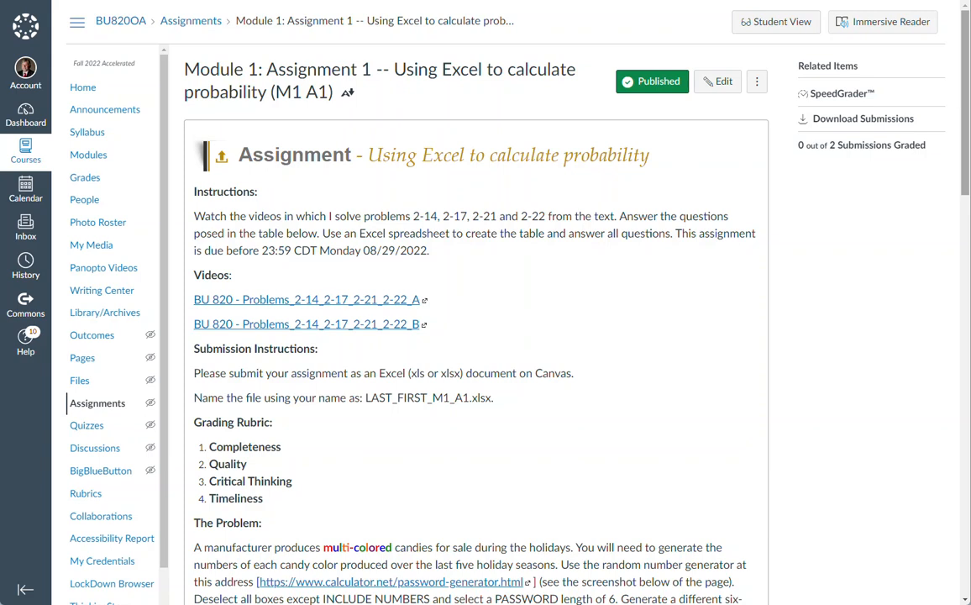
In the ESU Excel Assignments 01 spreadsheet, set the whole M1_A1 sheet to font size 12 and fit the columns to their contents.
scroll(475, 336, down, 6)
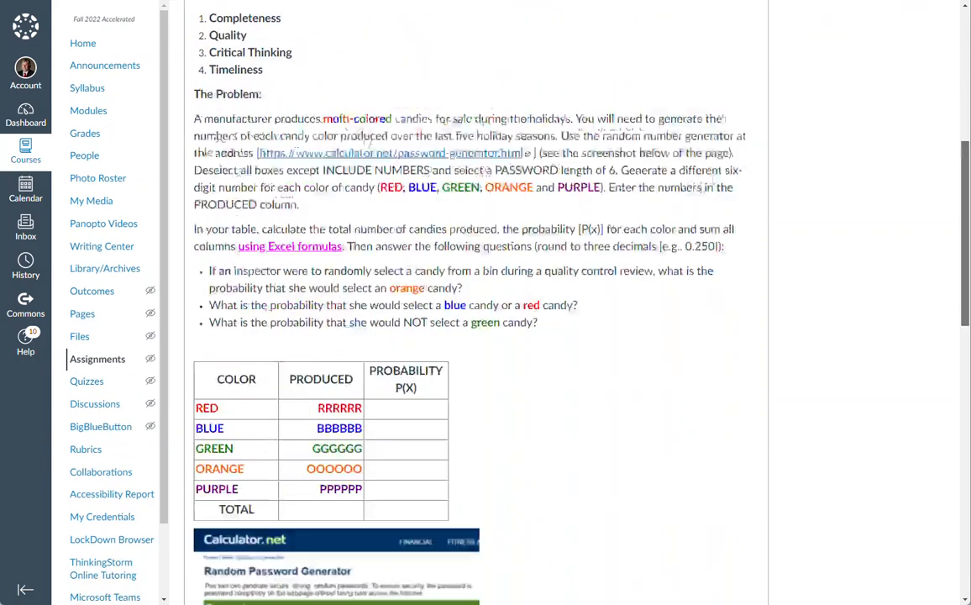
drag(965, 260, 965, 257)
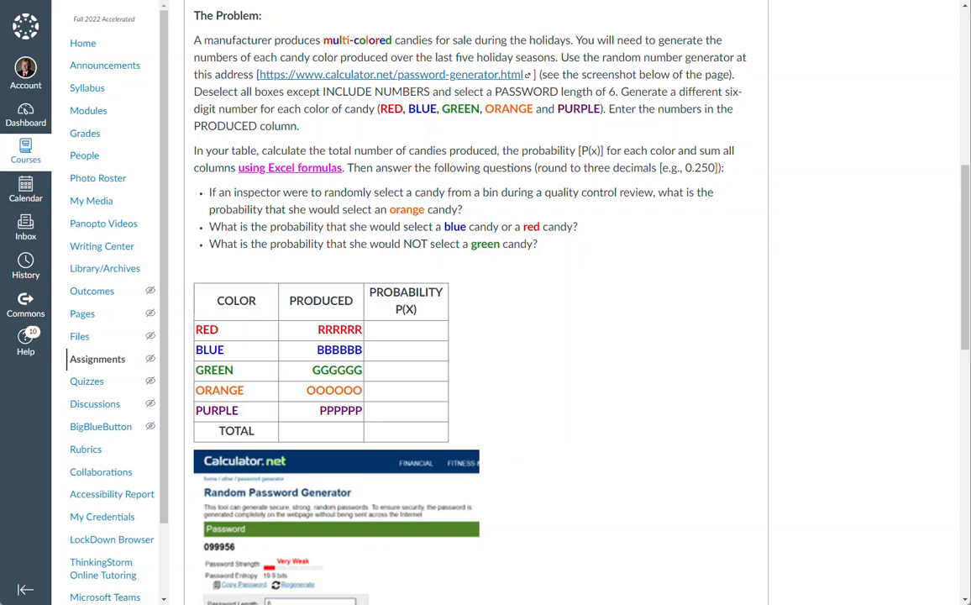
key(ctrl+Tab)
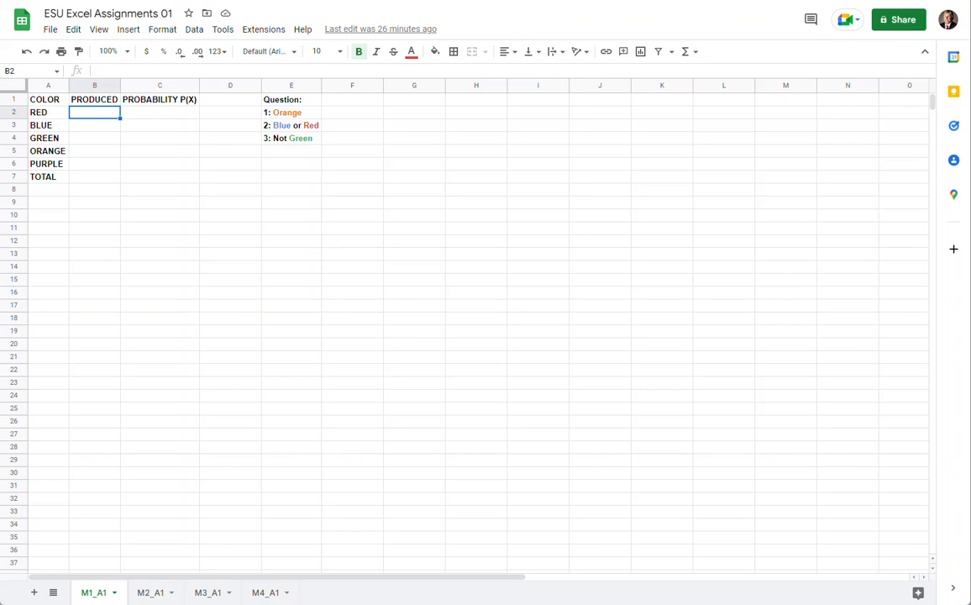
key(ctrl+a)
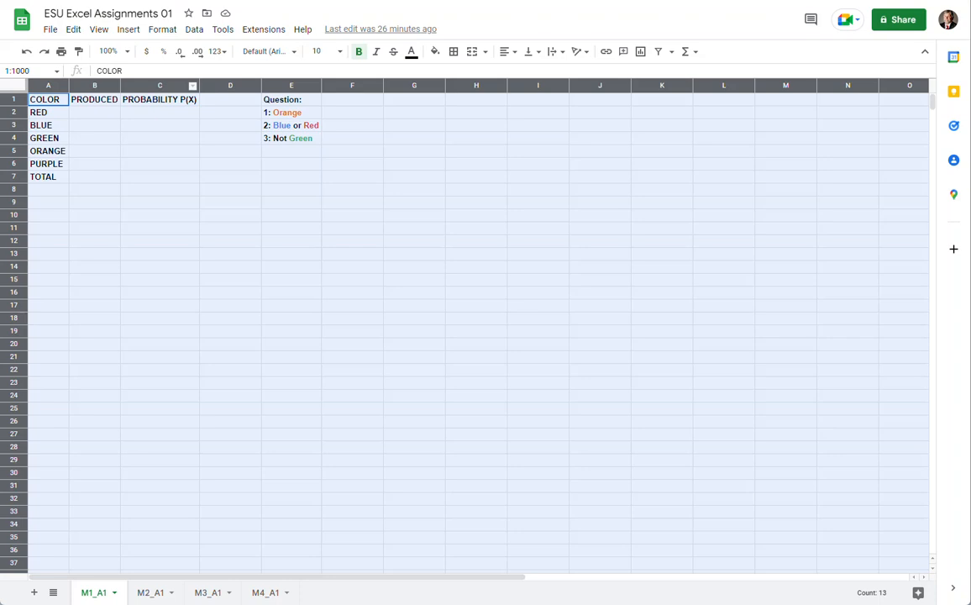
click(322, 51)
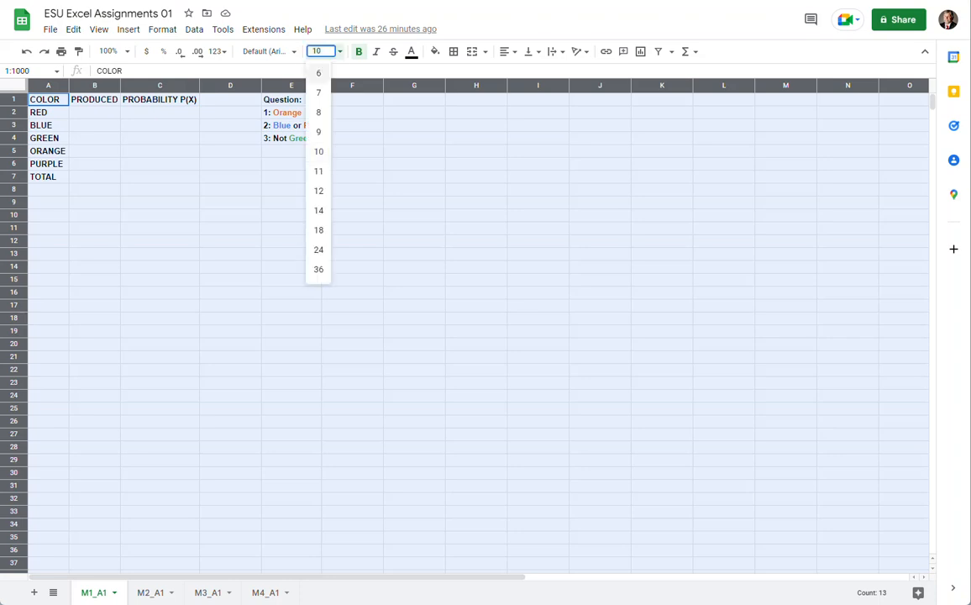
click(318, 191)
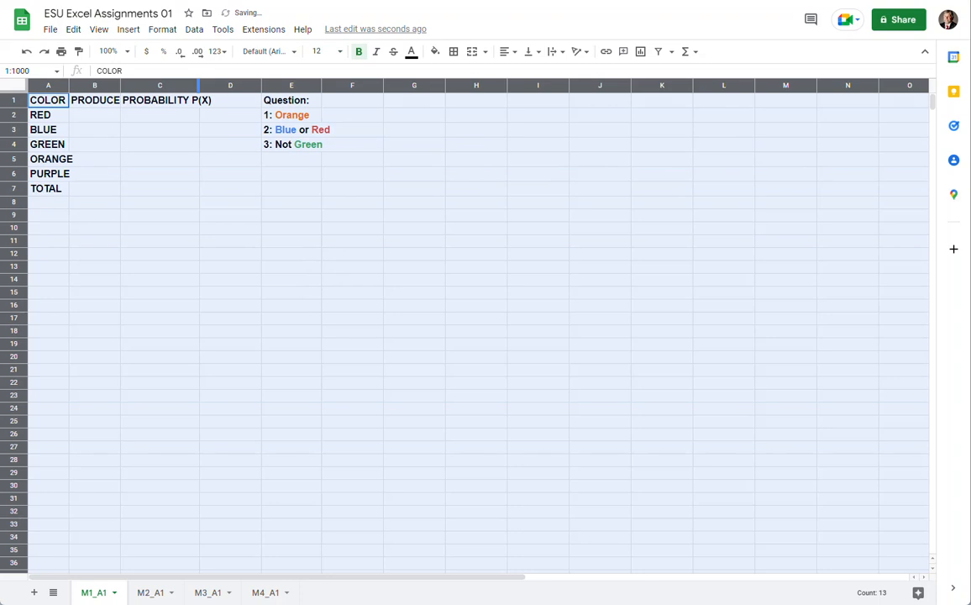
double_click(199, 86)
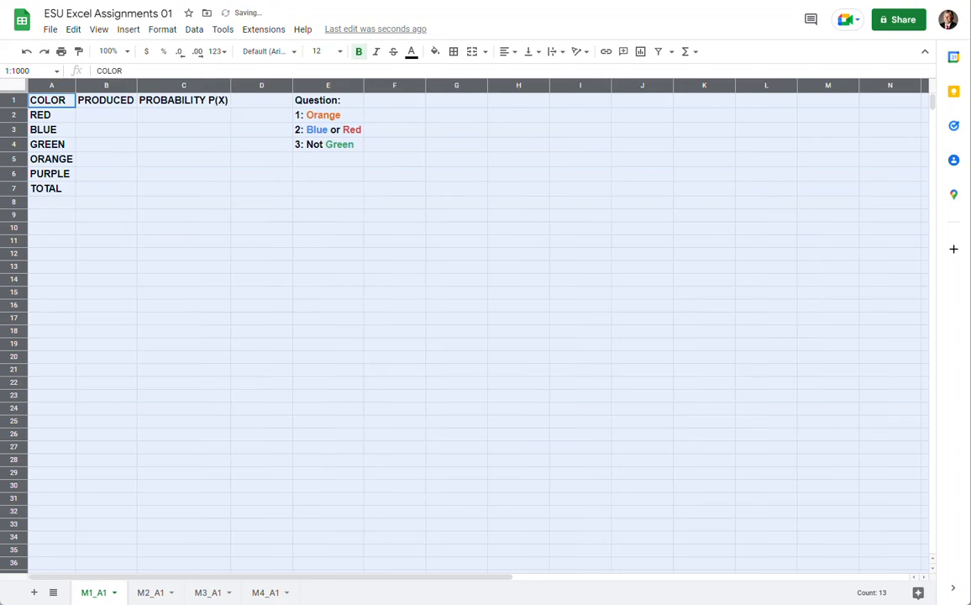
click(106, 115)
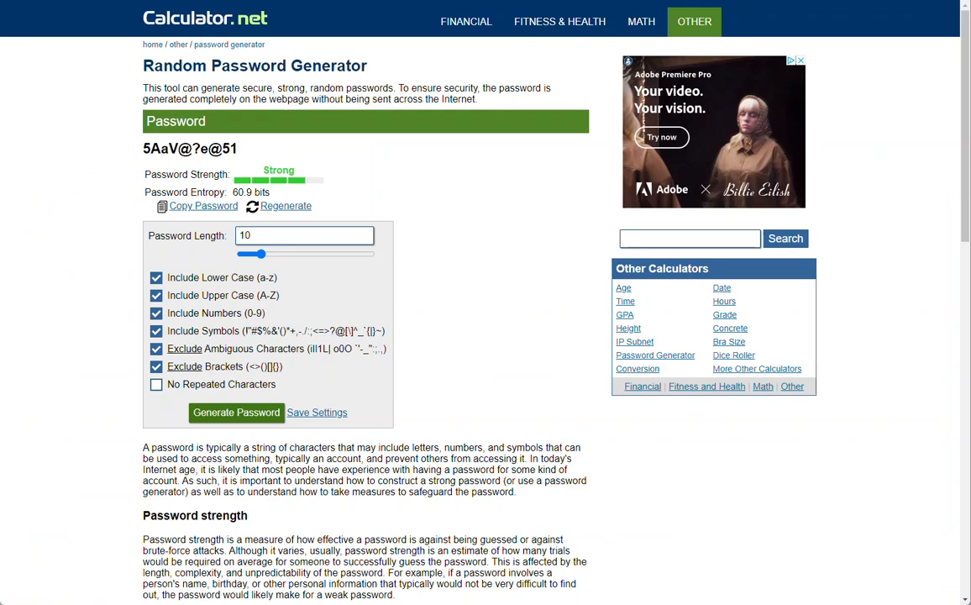
On the Calculator.net password generator, leave only Include Numbers (0-9) enabled and set the password length to 6.
click(156, 278)
click(156, 295)
click(156, 330)
click(156, 350)
click(156, 367)
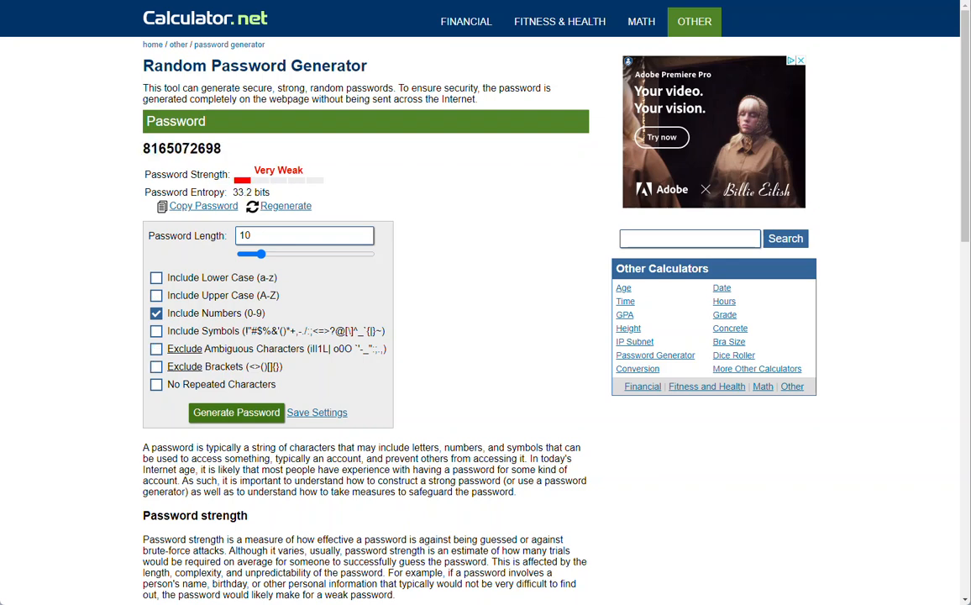
click(327, 236)
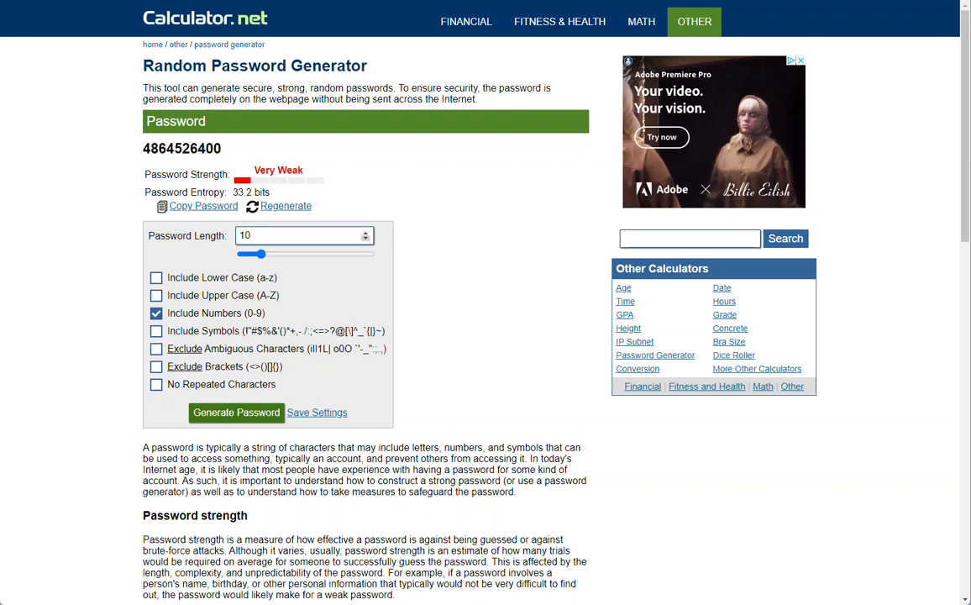
key(Down)
key(Down)
key(Down)
key(Down)
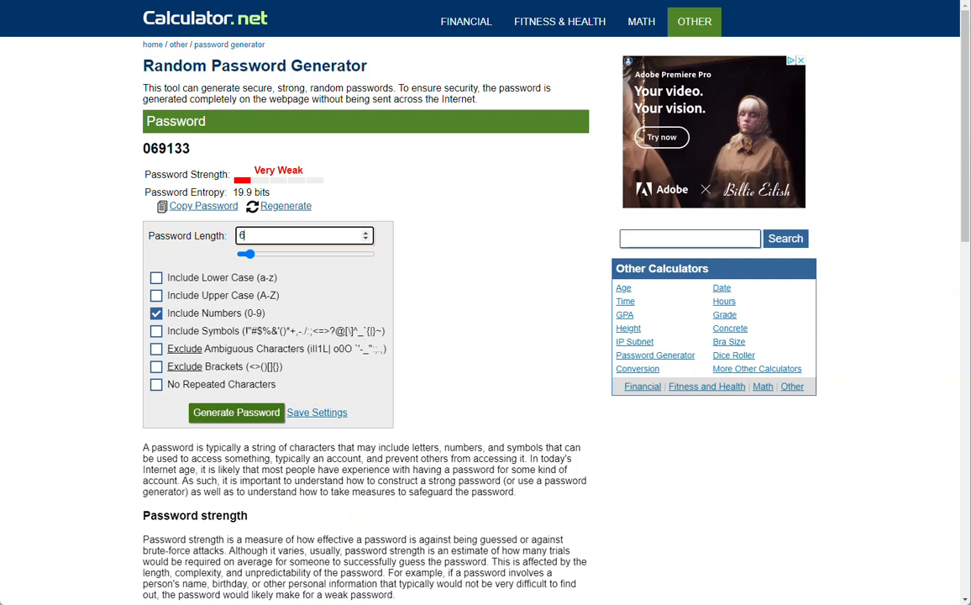
Copy the generated six-digit number and paste it as values only into the RED row's PRODUCED cell B2 of the spreadsheet.
double_click(166, 149)
right_click(180, 147)
click(201, 157)
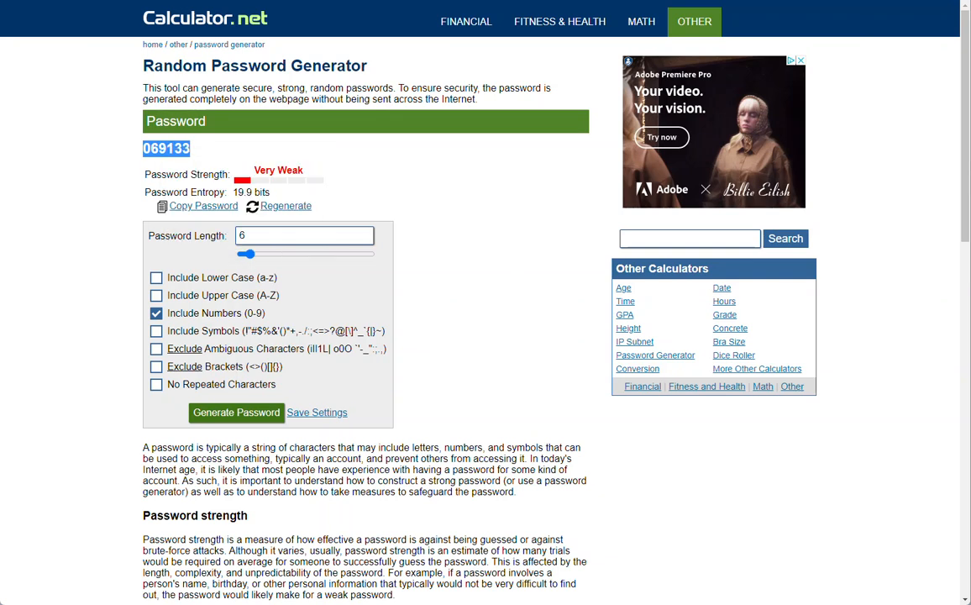
key(ctrl+Tab)
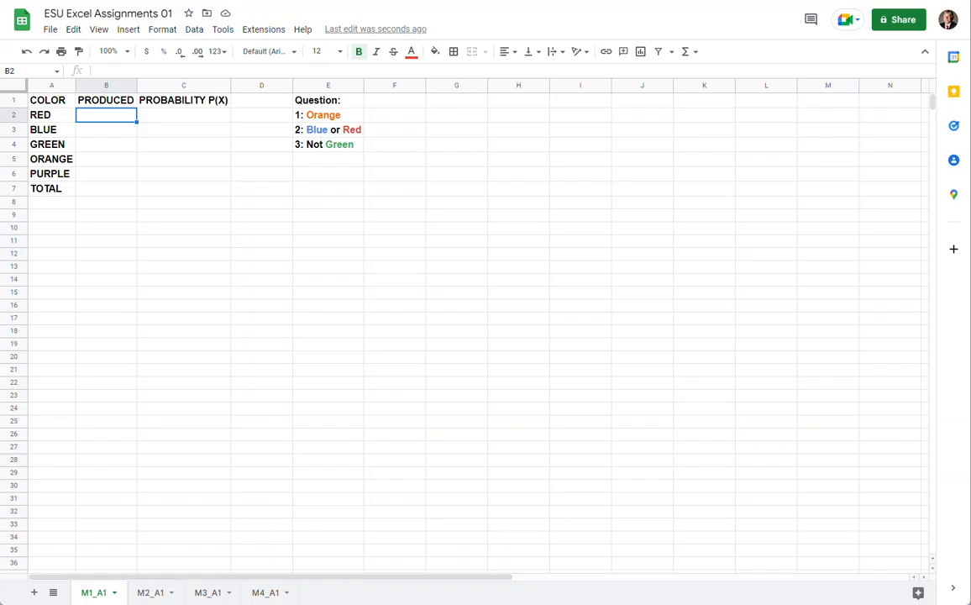
right_click(120, 117)
mouse_move(170, 185)
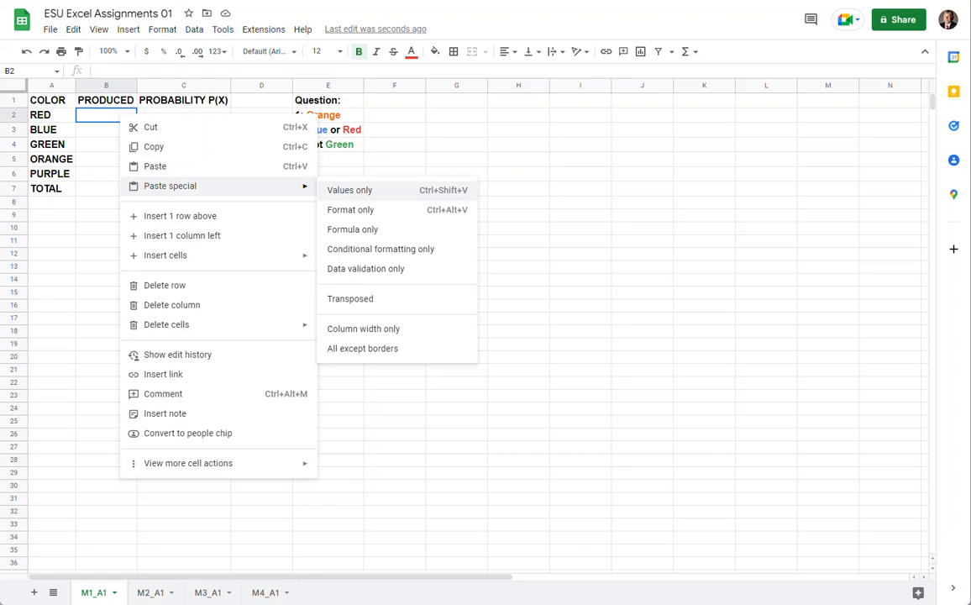
click(350, 190)
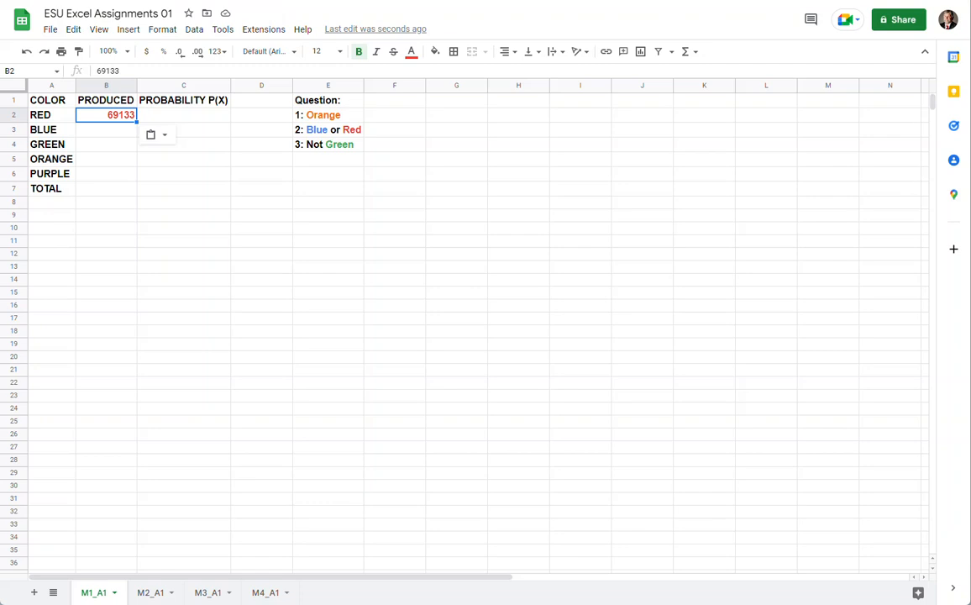
Regenerate the number on Calculator.net several times and copy the new six-digit result for the BLUE candies.
click(106, 129)
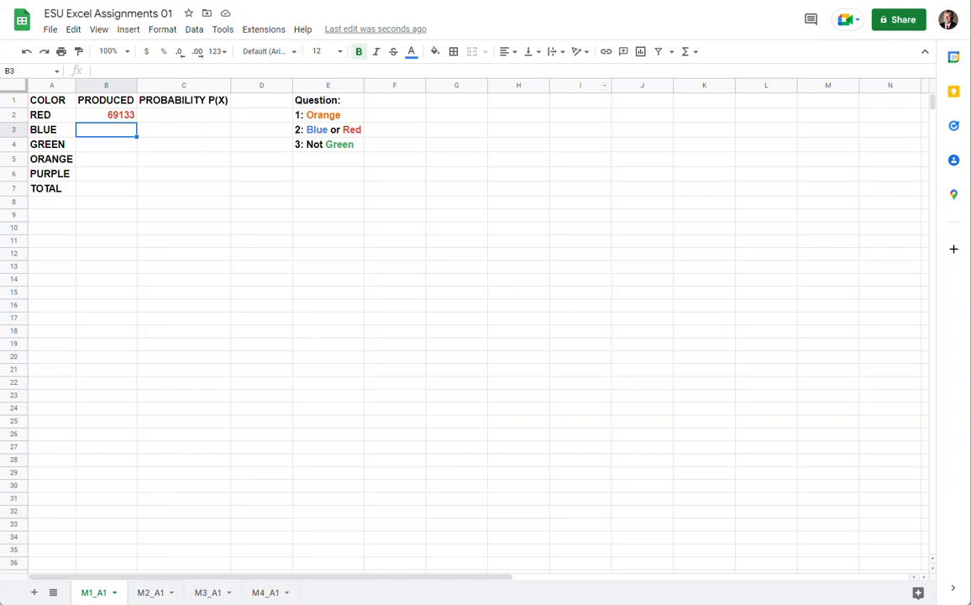
key(alt+Tab)
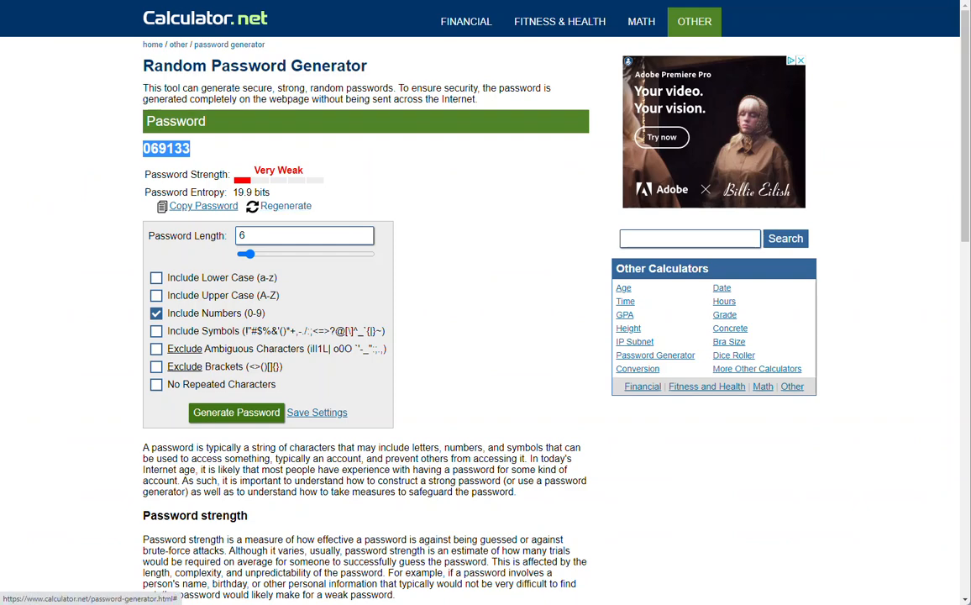
click(285, 206)
click(285, 206)
click(286, 206)
click(285, 206)
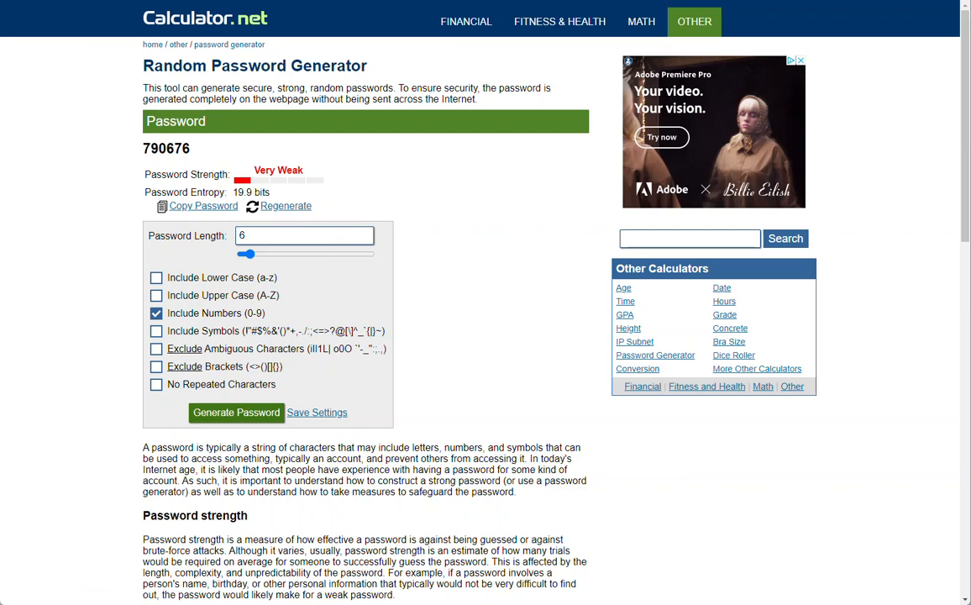
double_click(166, 149)
right_click(185, 150)
click(206, 158)
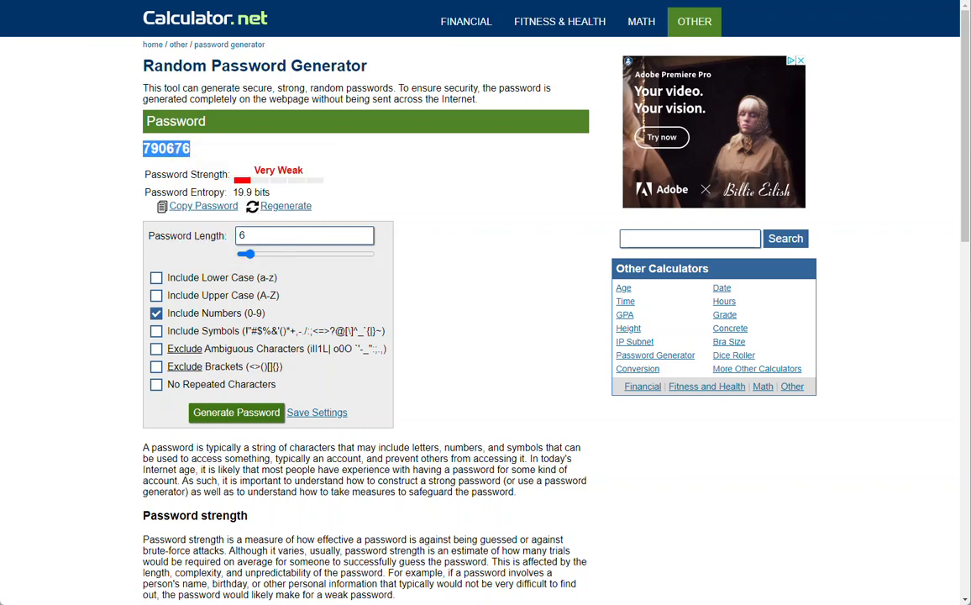
Paste the copied number as values only into the BLUE row's PRODUCED cell B3 of the spreadsheet.
key(alt+Tab)
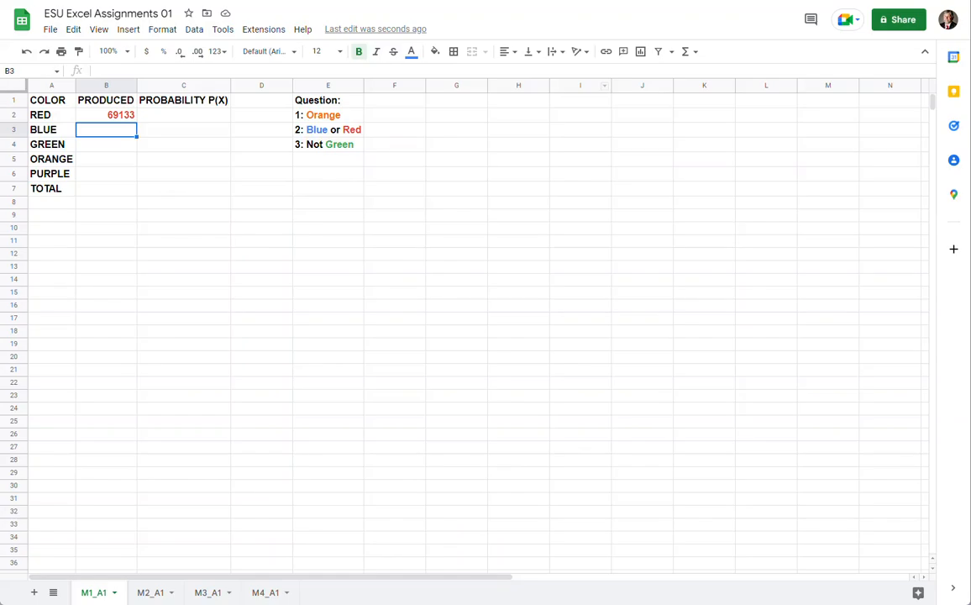
right_click(118, 133)
mouse_move(168, 200)
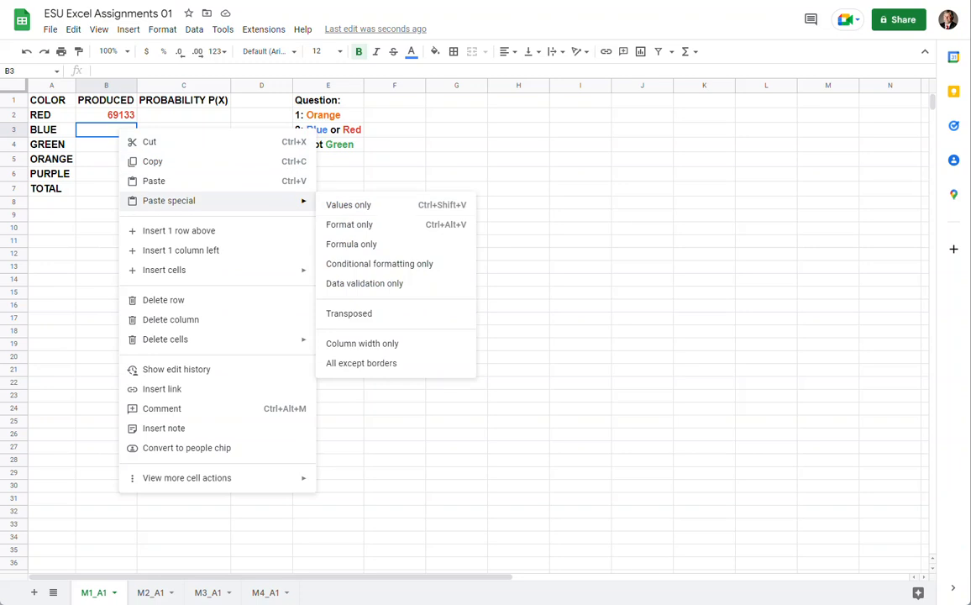
click(348, 205)
Return to Calculator.net, generate a third six-digit number and copy it.
click(107, 145)
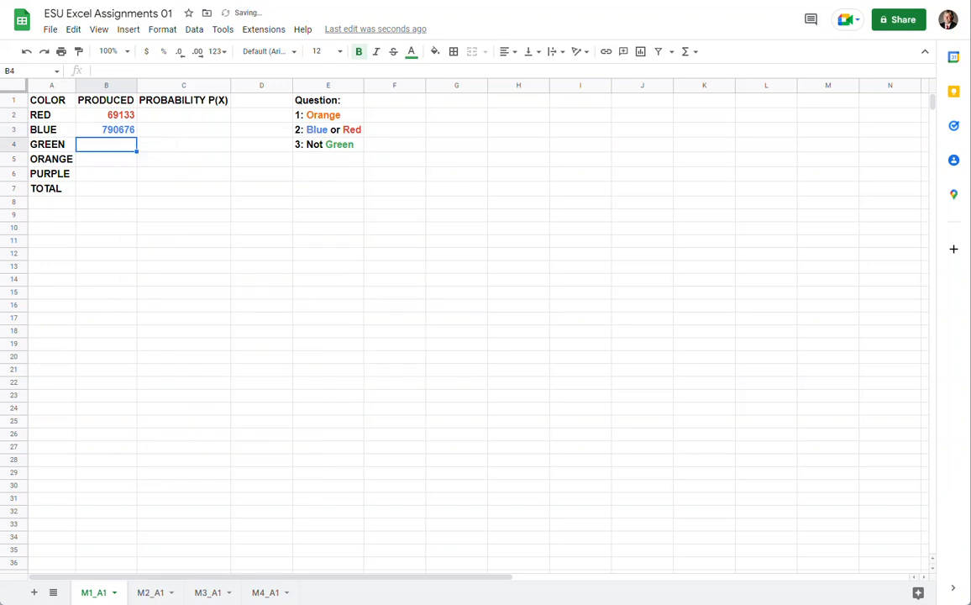
key(ctrl+Tab)
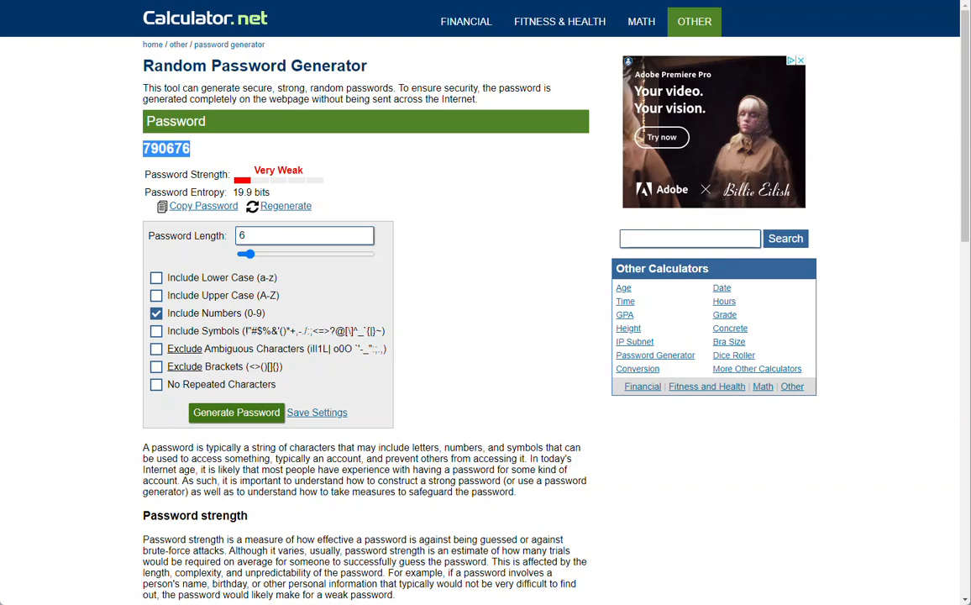
click(285, 206)
click(285, 207)
click(285, 207)
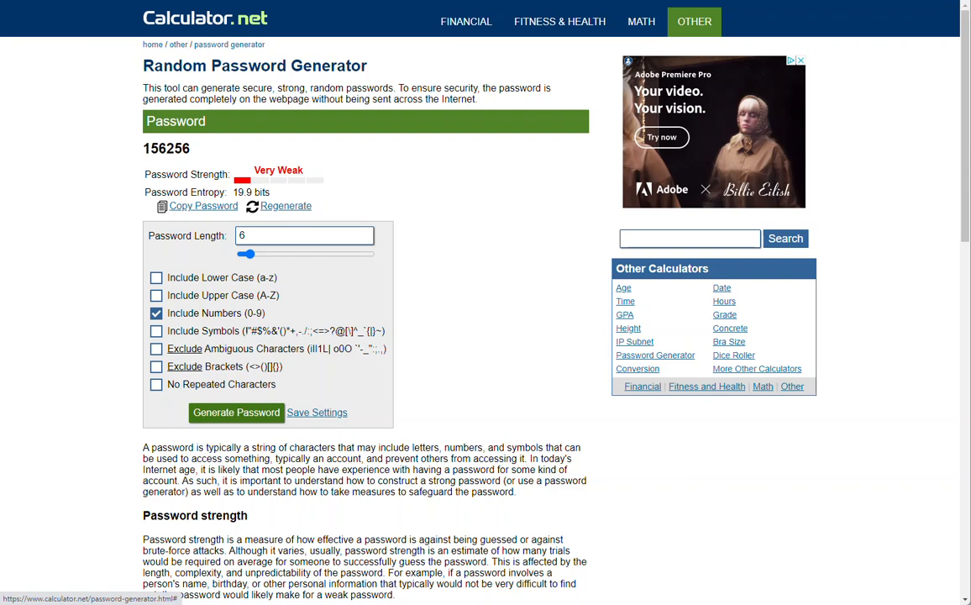
click(286, 207)
click(285, 206)
double_click(166, 147)
right_click(166, 148)
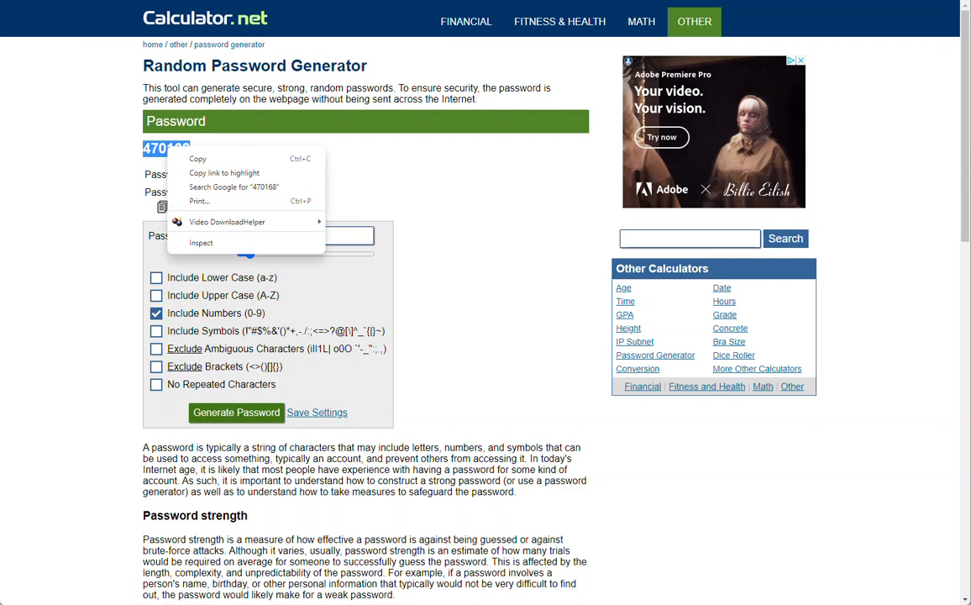
click(194, 157)
Paste the copied number as values only into the ORANGE row's PRODUCED cell B5 of the spreadsheet.
key(ctrl+Tab)
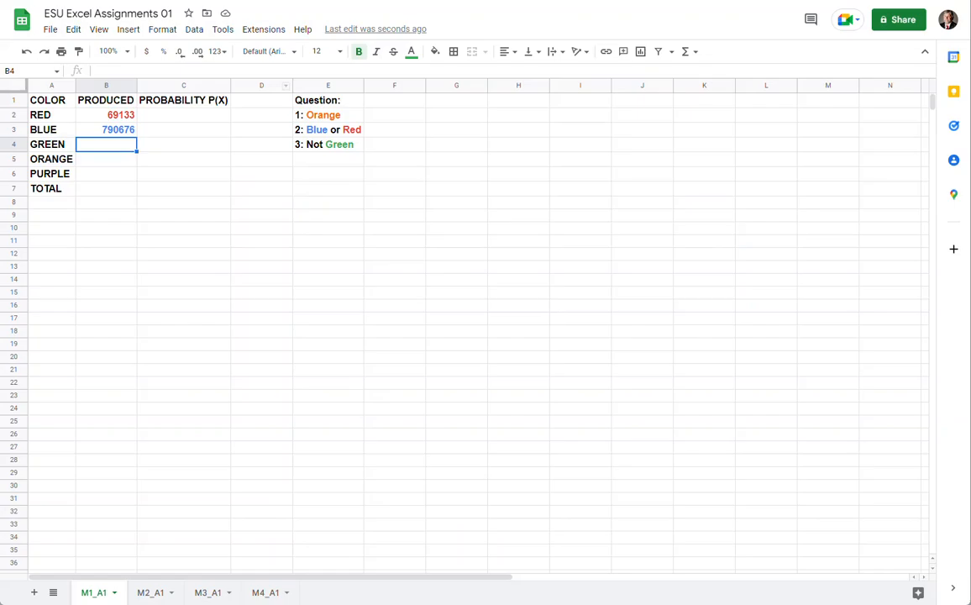
click(105, 161)
right_click(105, 164)
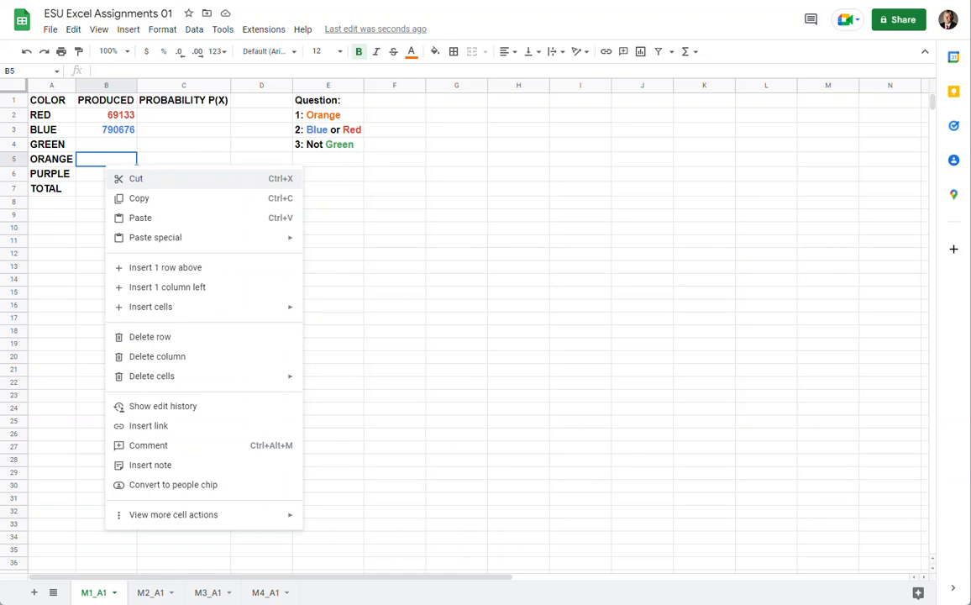
mouse_move(155, 238)
click(335, 241)
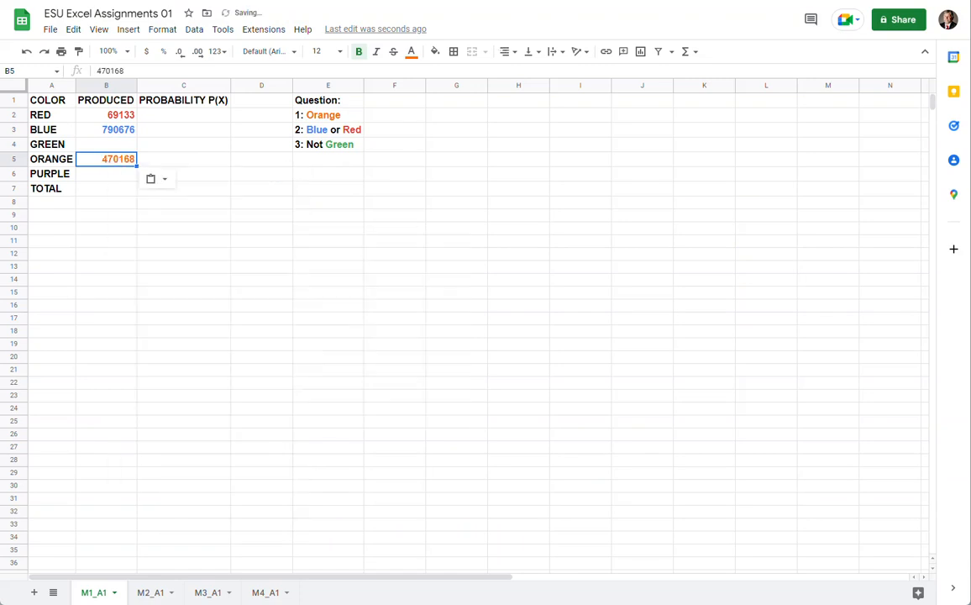
Generate a fourth six-digit number on Calculator.net and copy it.
key(ctrl+Tab)
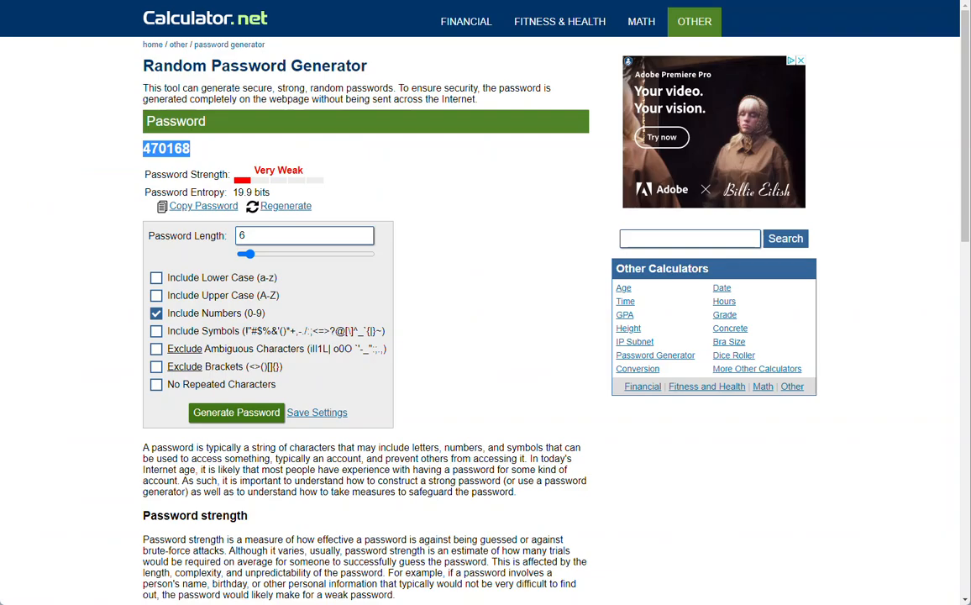
click(286, 206)
click(285, 206)
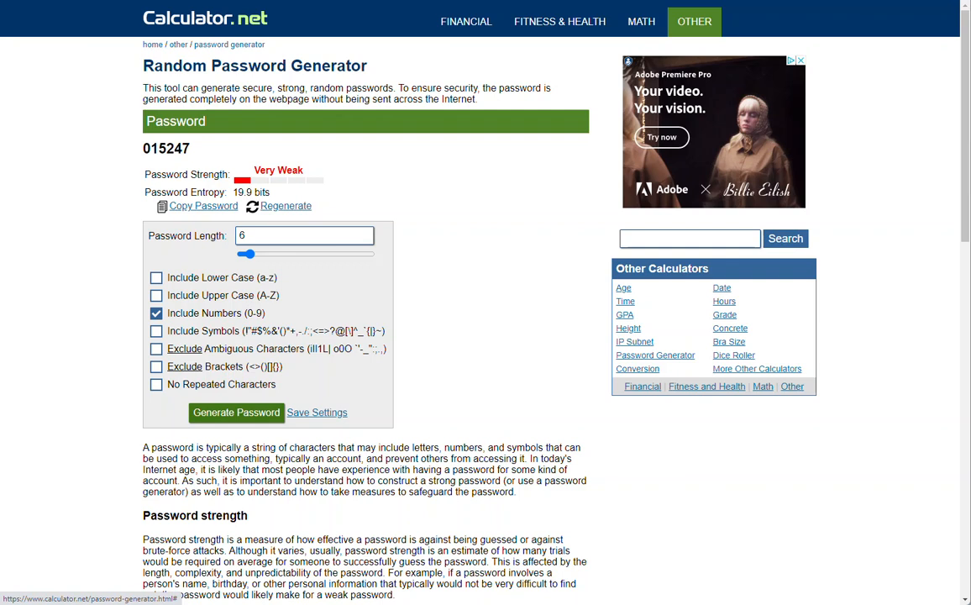
click(286, 206)
double_click(166, 148)
right_click(165, 152)
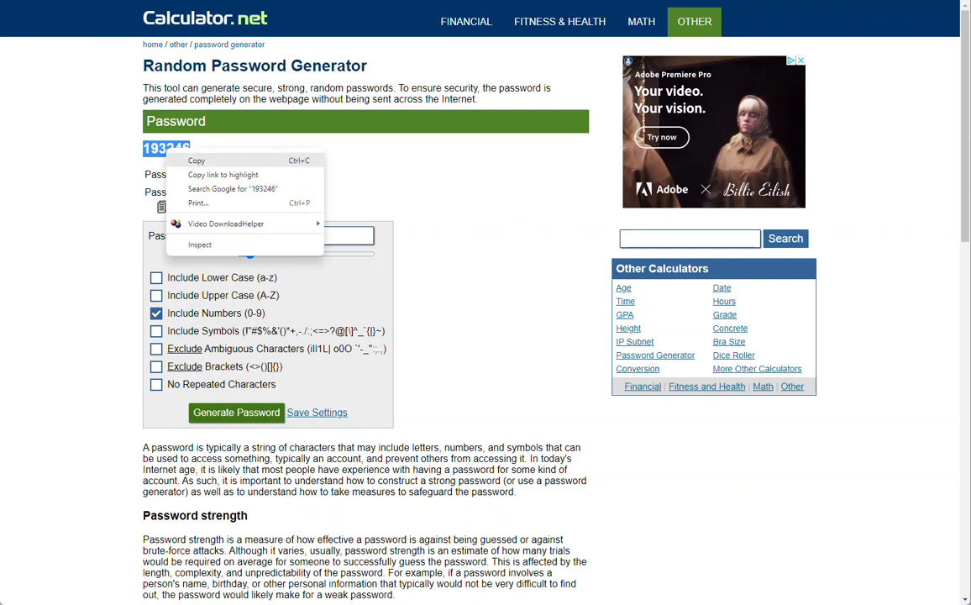
click(195, 160)
Paste the copied number as values only into the GREEN row's PRODUCED cell B4 of the spreadsheet.
key(ctrl+Tab)
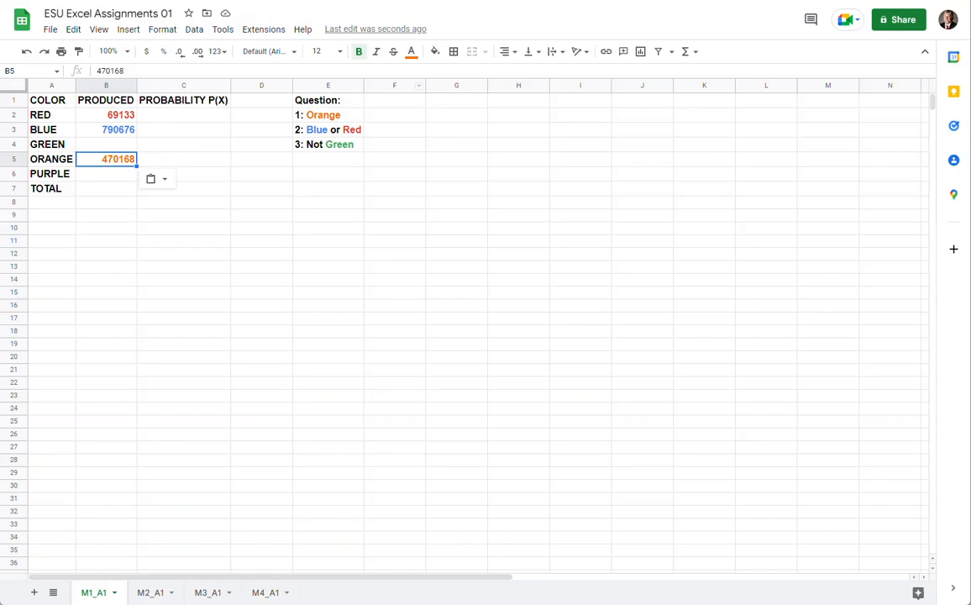
click(105, 174)
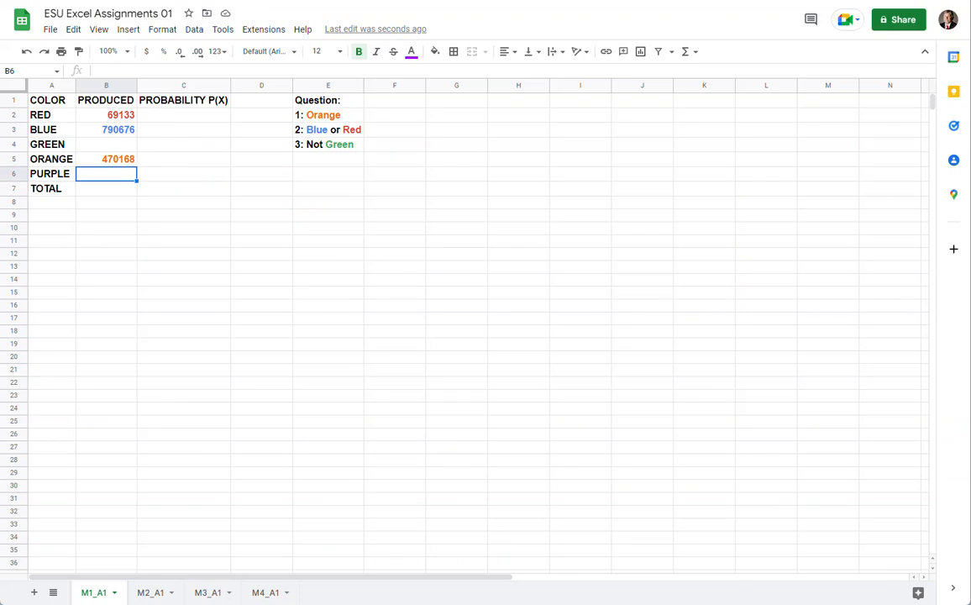
click(118, 147)
right_click(120, 149)
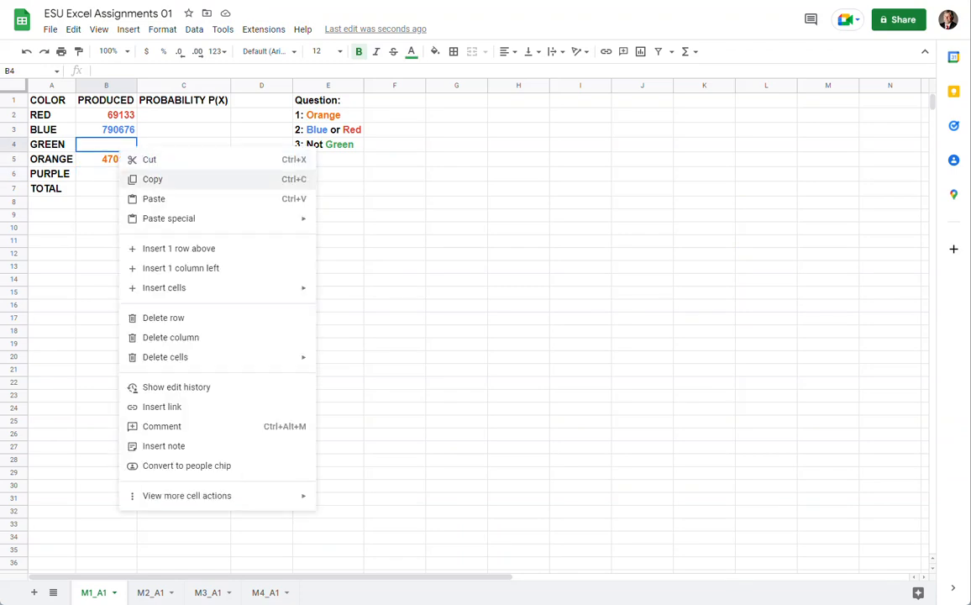
mouse_move(168, 219)
click(335, 221)
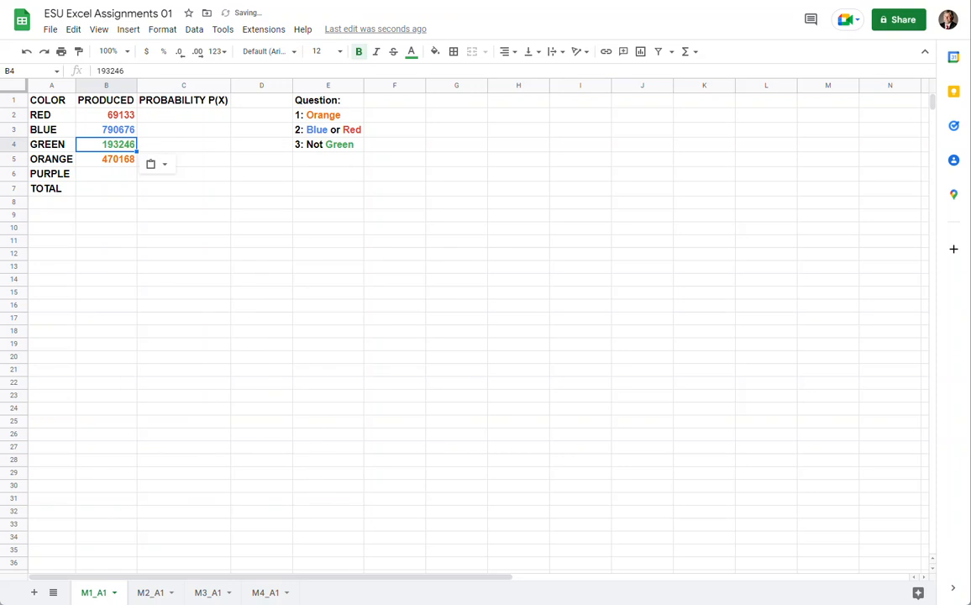
Return to Calculator.net, generate a fifth six-digit number for PURPLE and copy it.
click(106, 173)
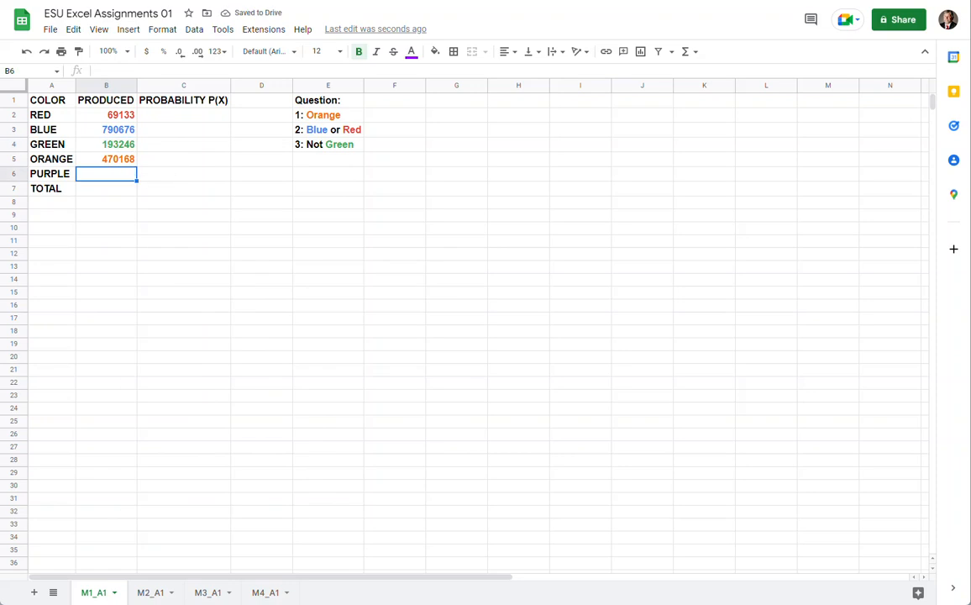
key(ctrl+Tab)
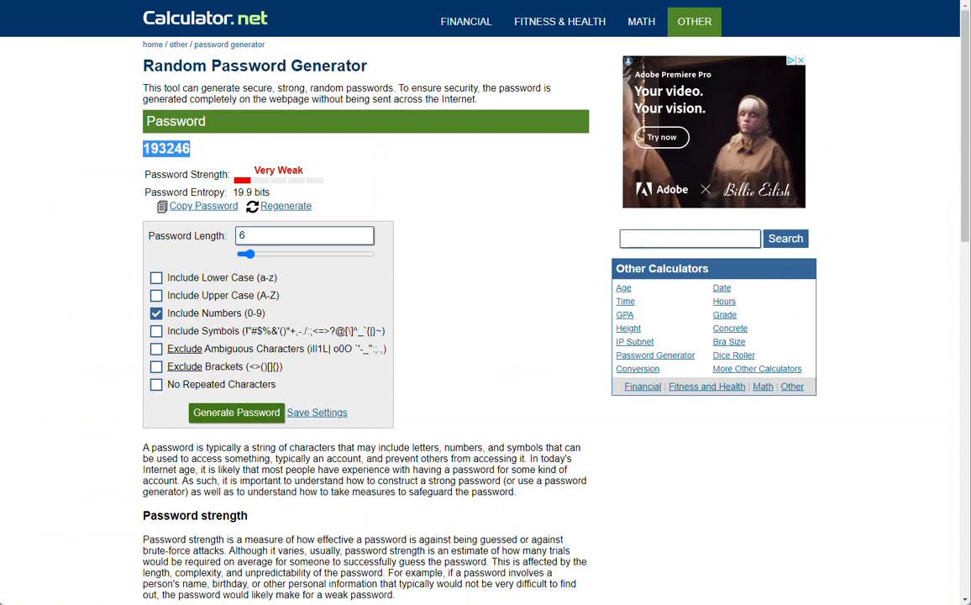
click(336, 192)
click(286, 206)
click(285, 206)
click(285, 206)
click(285, 206)
click(285, 205)
double_click(166, 147)
right_click(172, 150)
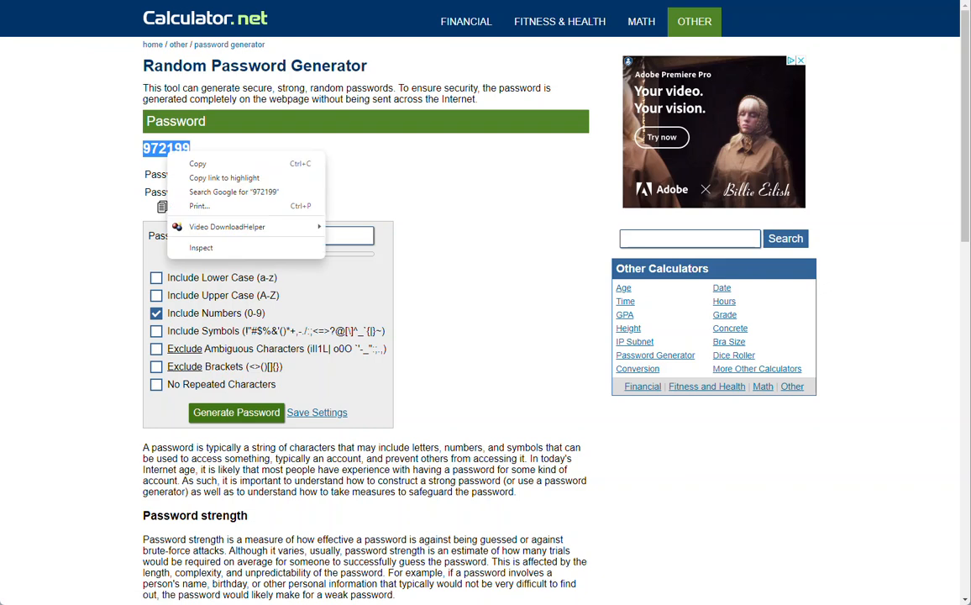
click(195, 160)
Paste the copied number as values only into the PURPLE row's PRODUCED cell B6 of the spreadsheet.
key(ctrl+Tab)
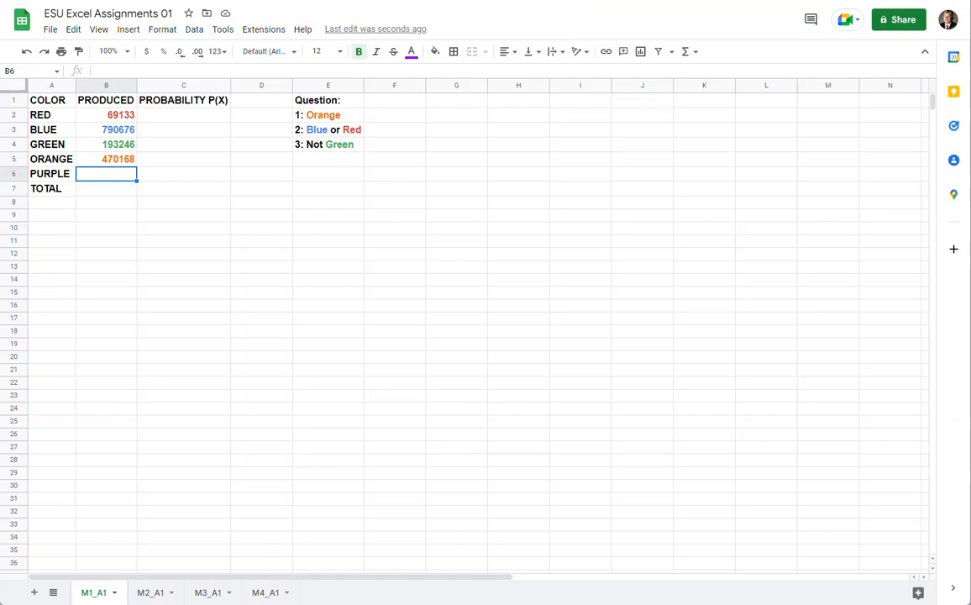
right_click(107, 175)
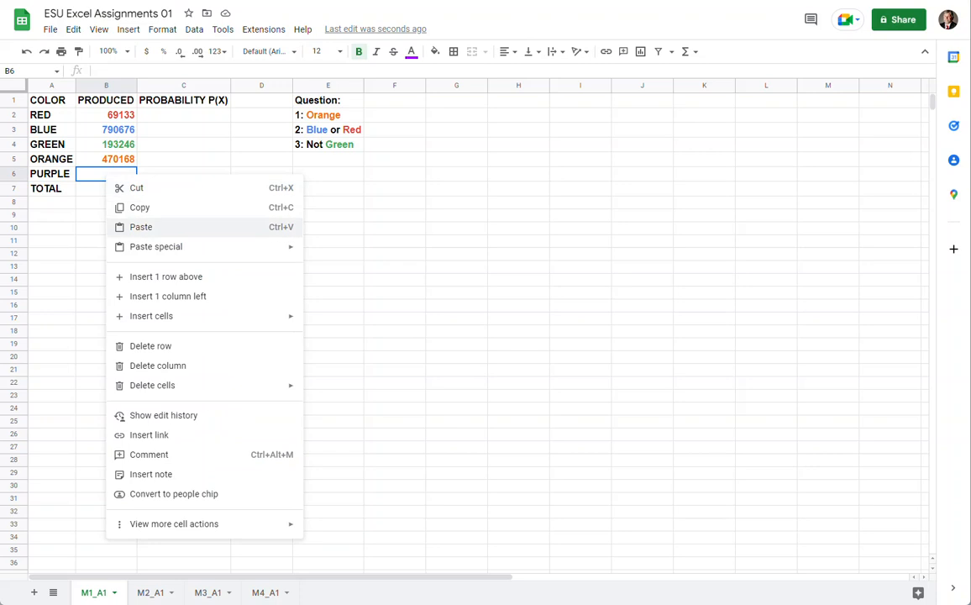
mouse_move(156, 246)
click(335, 251)
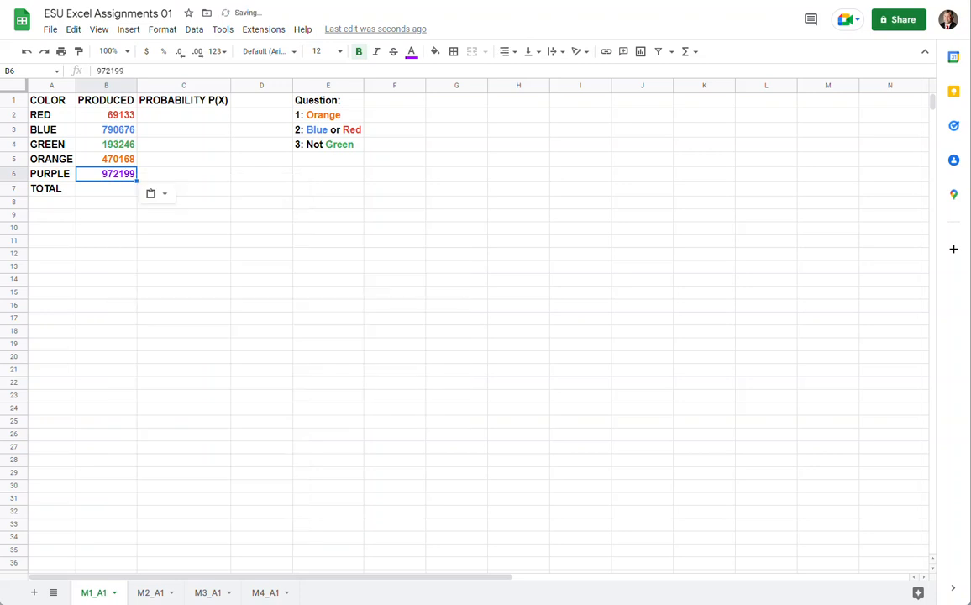
Total the PRODUCED column in the TOTAL row's cell B7 with the formula =sum(B2:B6).
click(106, 189)
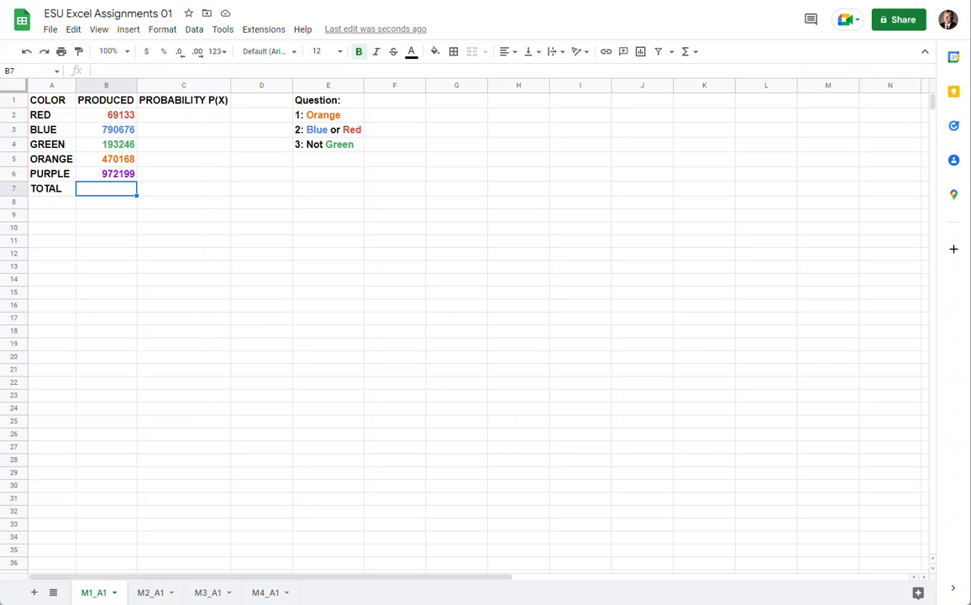
text(=sum)
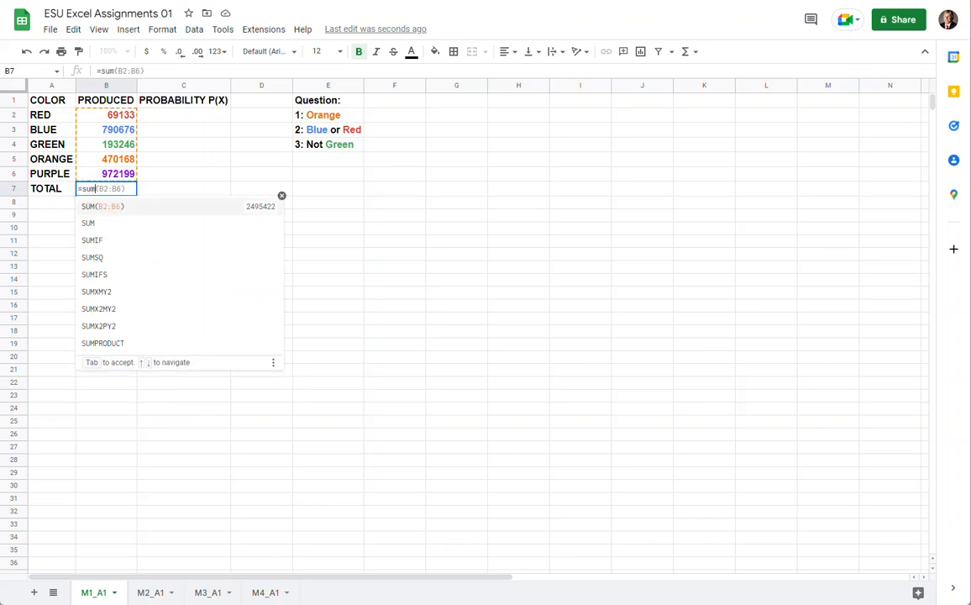
text(()
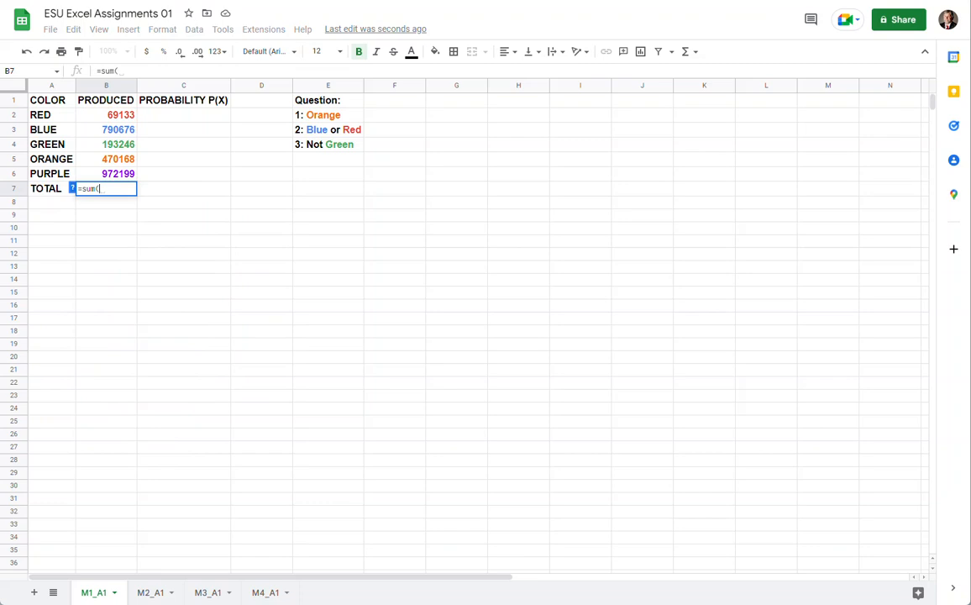
drag(105, 115, 106, 174)
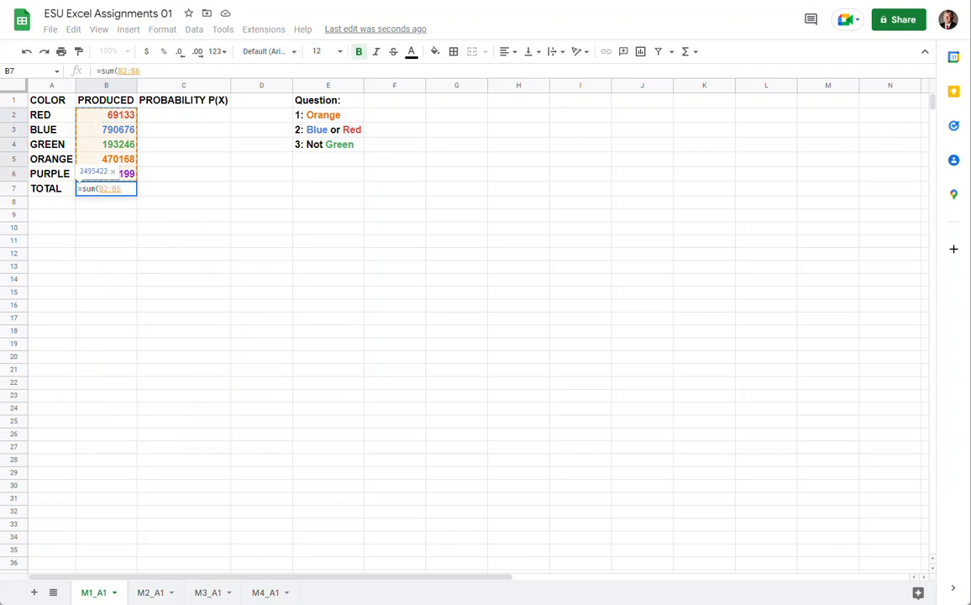
text())
key(Return)
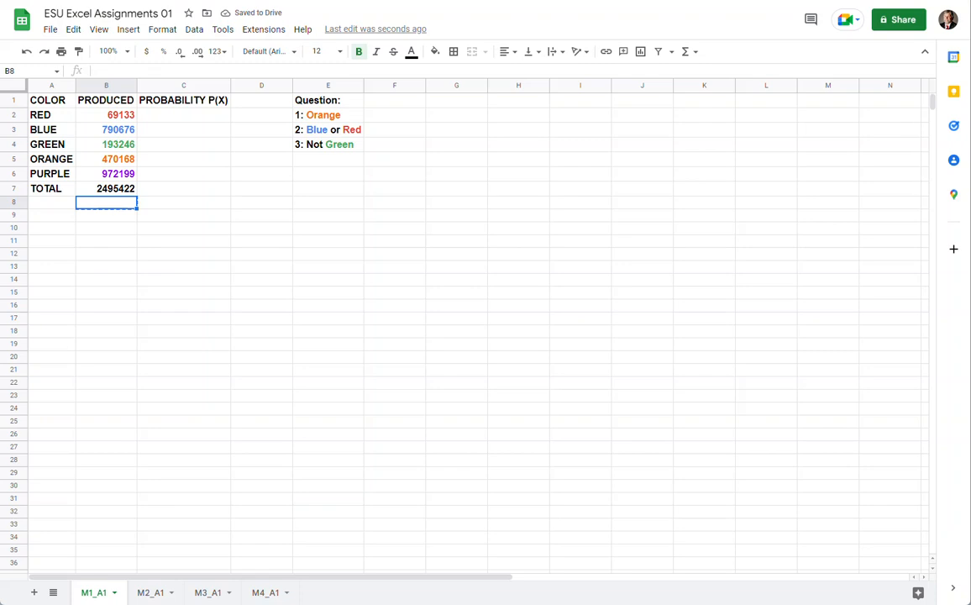
click(106, 189)
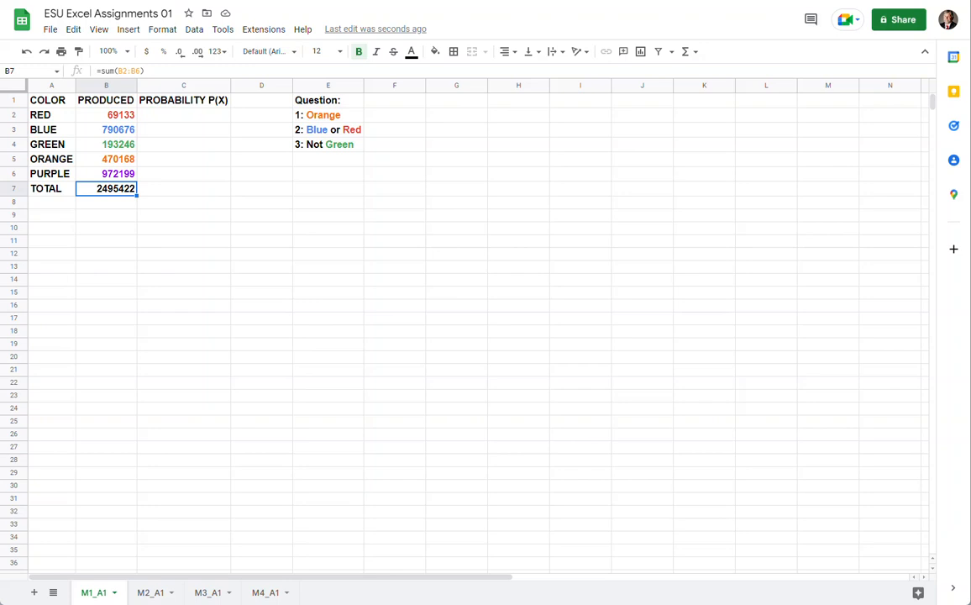
Enter =B2/$B$7 as the RED probability in C2 and accept the suggested autofill for C3 through C7.
key(ctrl+Tab)
click(183, 115)
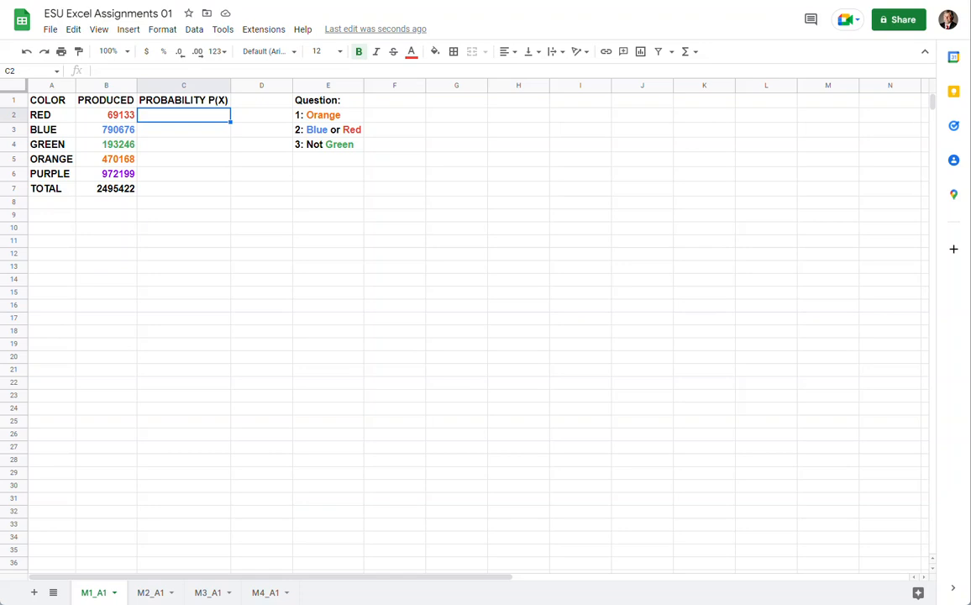
text(=B2)
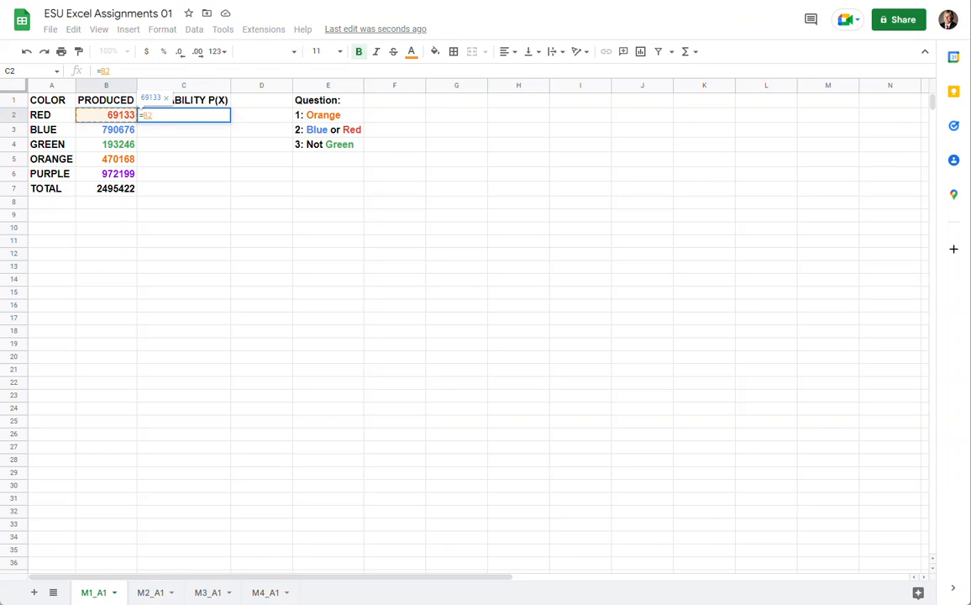
text(/)
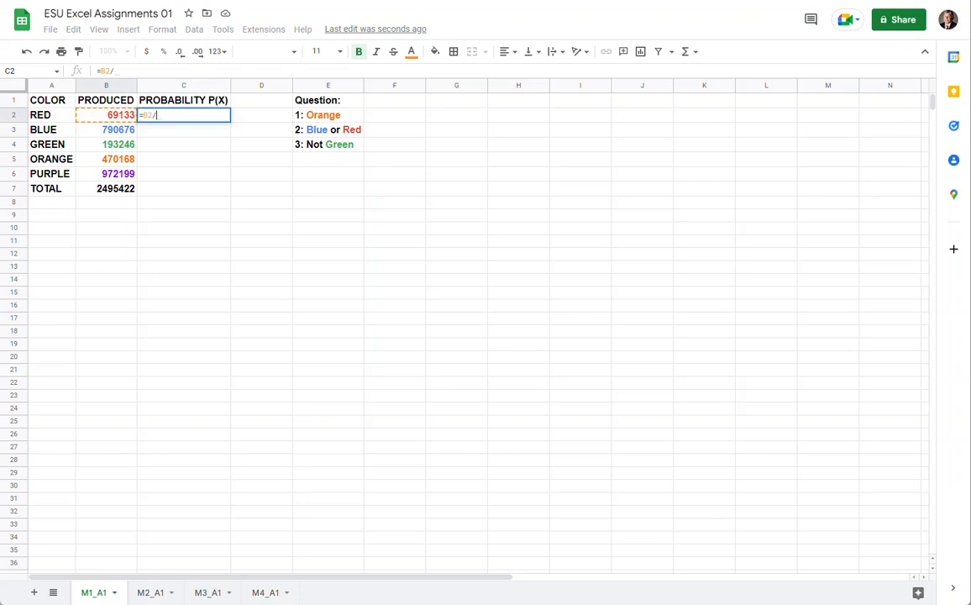
text(B7)
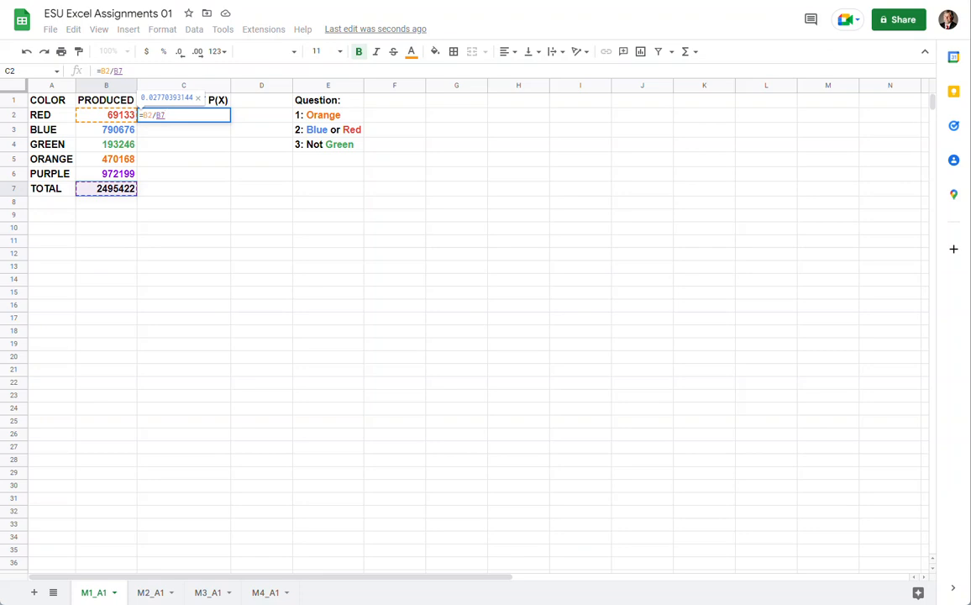
key(F4)
key(Return)
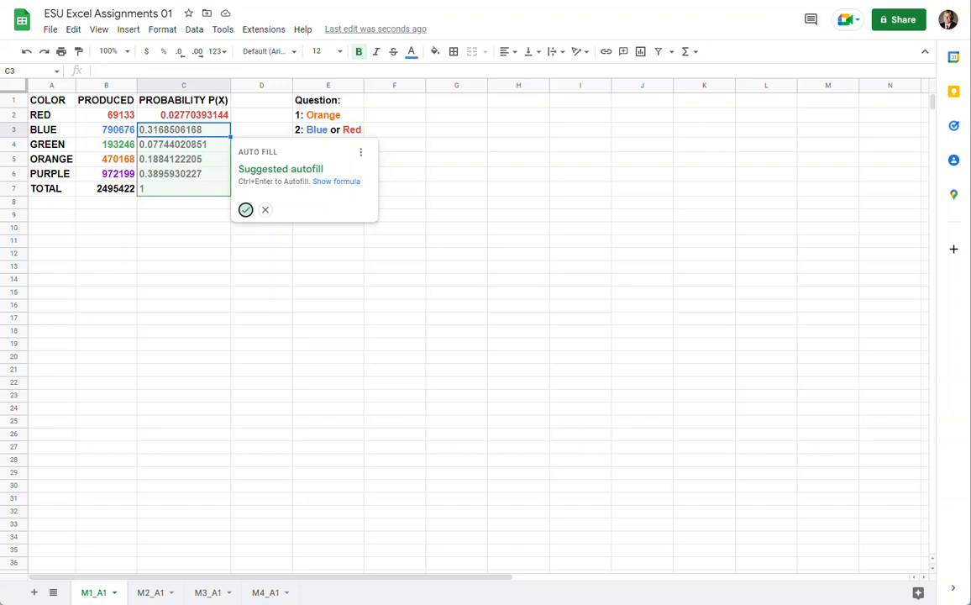
click(245, 209)
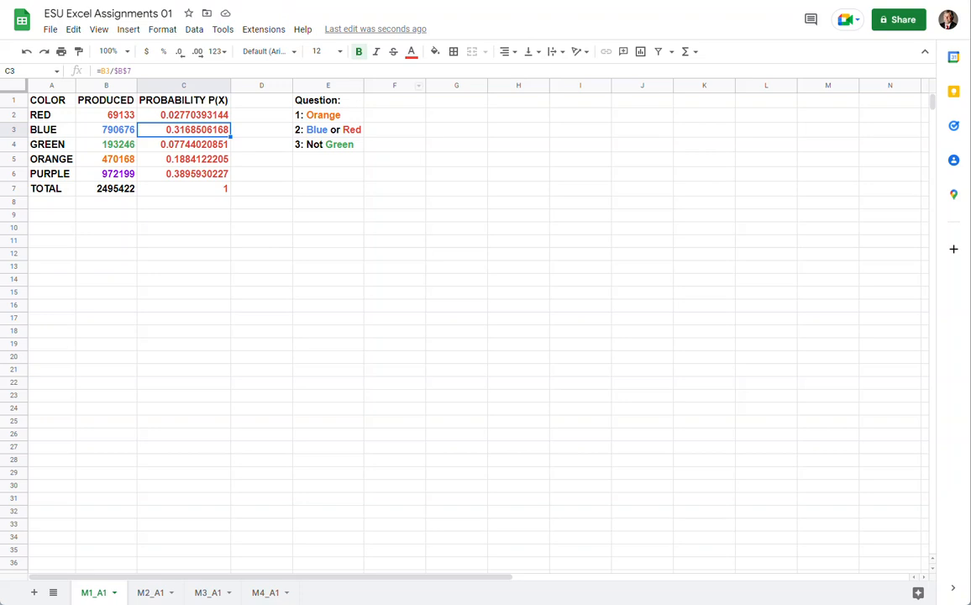
Color the text of the BLUE probability in C3 blue and the GREEN probability in C4 green.
click(411, 52)
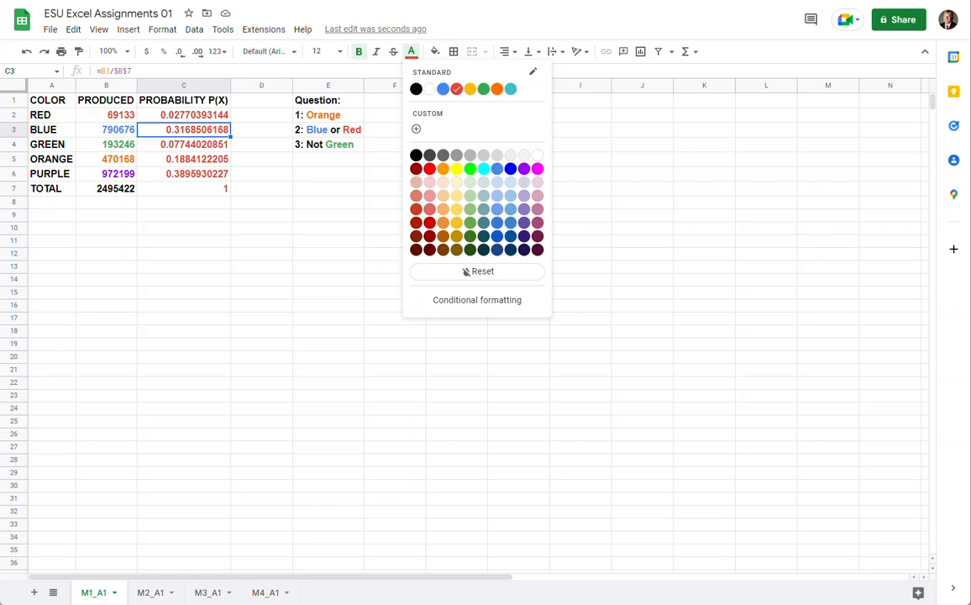
click(442, 89)
click(184, 144)
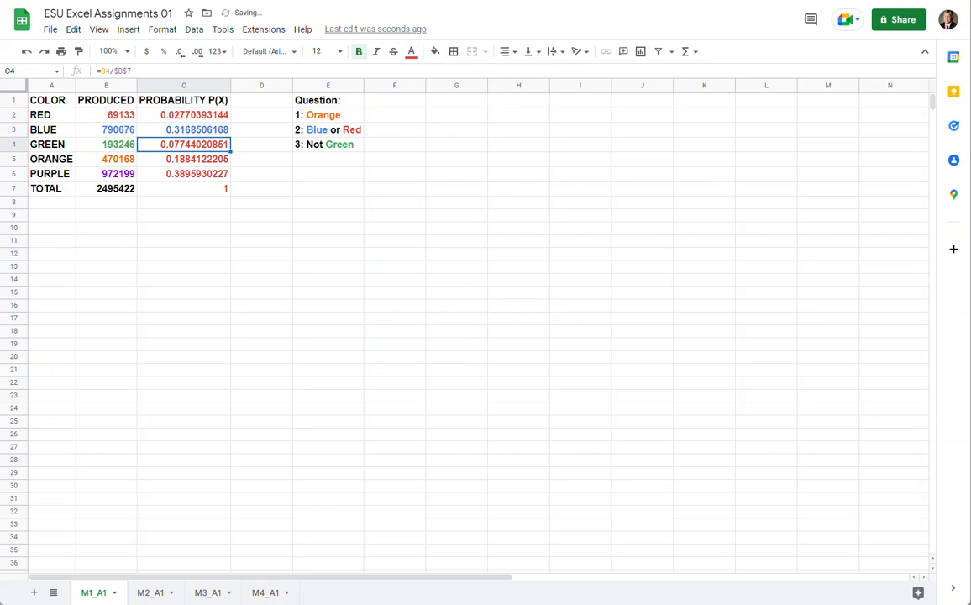
click(411, 51)
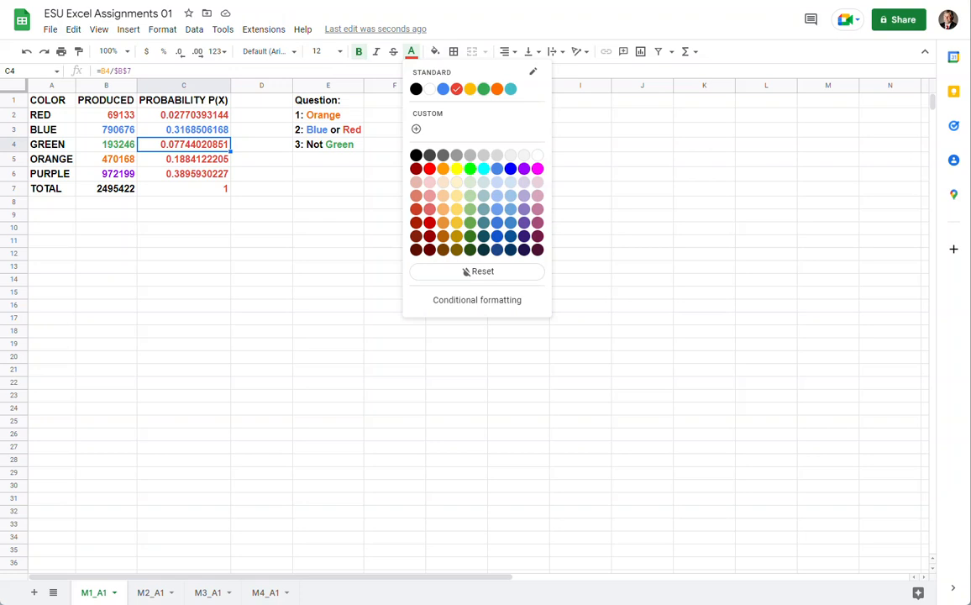
click(483, 89)
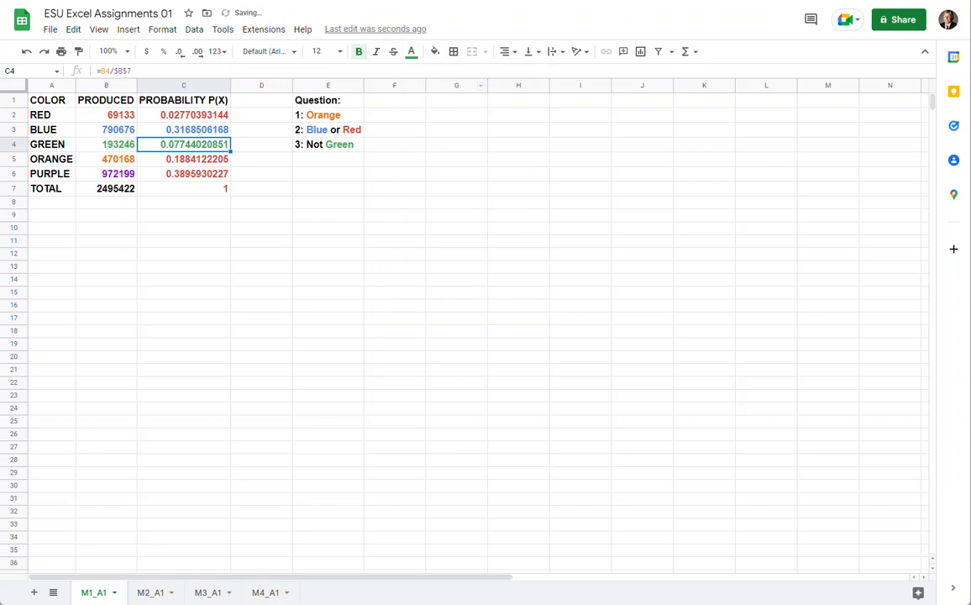
Color the text of the ORANGE probability in C5 orange and the PURPLE probability in C6 purple.
click(184, 159)
click(410, 51)
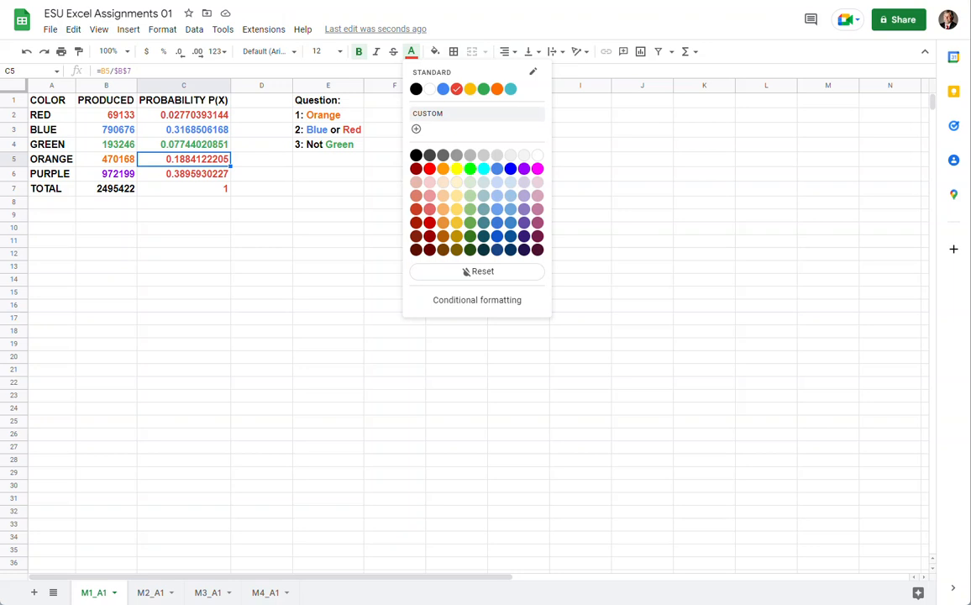
click(496, 89)
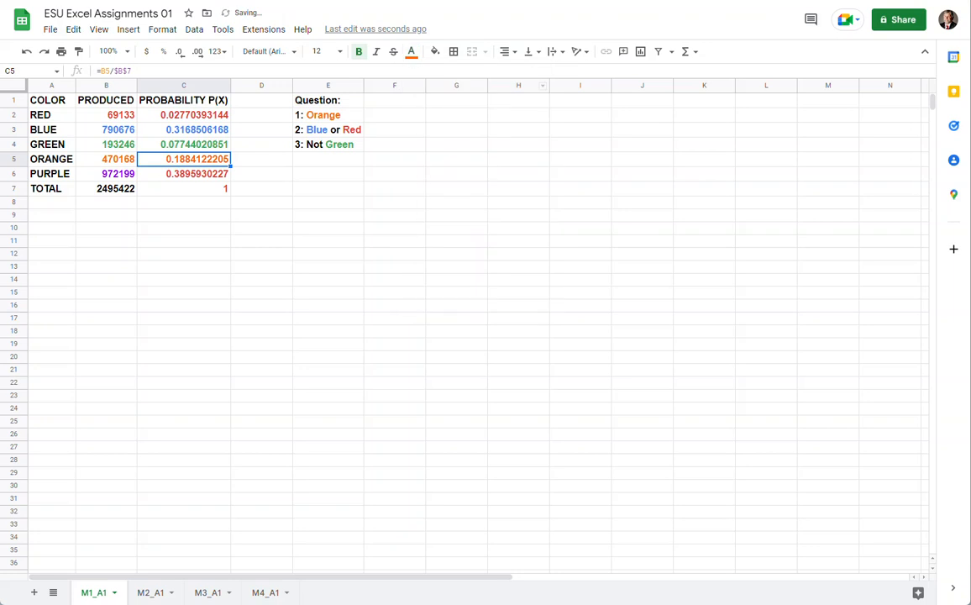
click(184, 174)
click(410, 51)
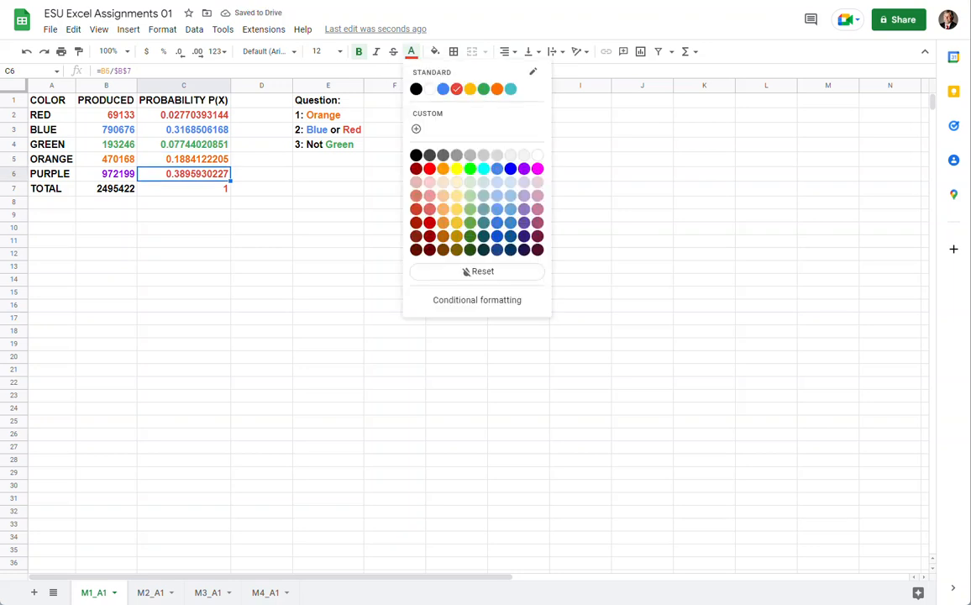
click(523, 168)
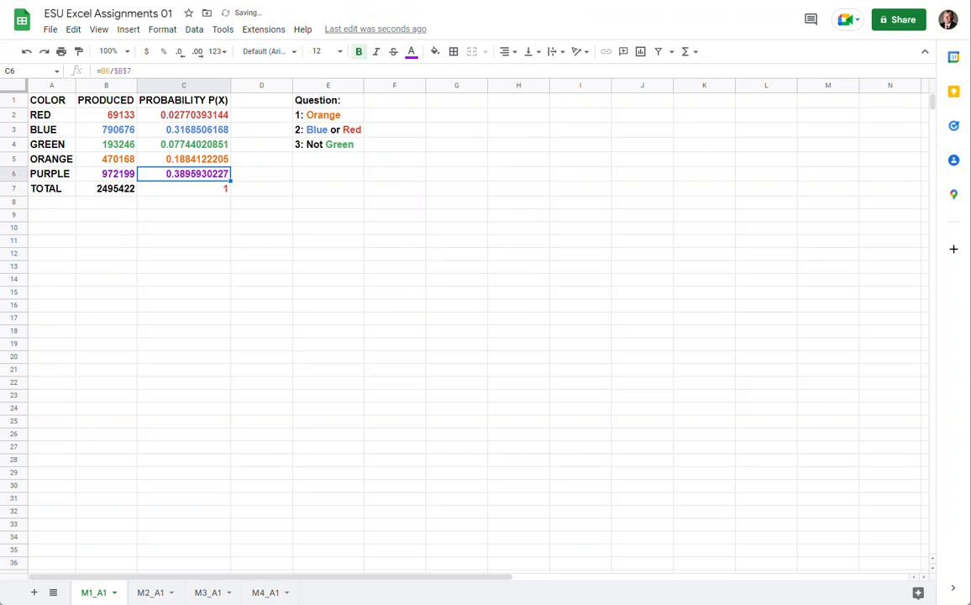
Color the text of the TOTAL row's probability in C7 black.
click(184, 189)
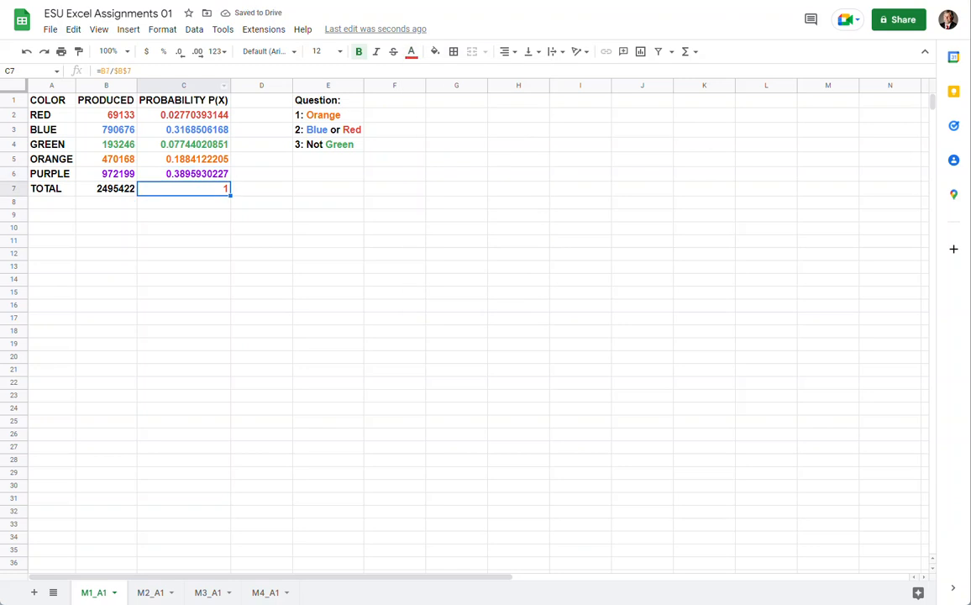
click(411, 51)
click(414, 89)
Check the rounding requirement in the Canvas assignment and reduce the probabilities in C2:C7 to three decimal places.
drag(184, 115, 184, 189)
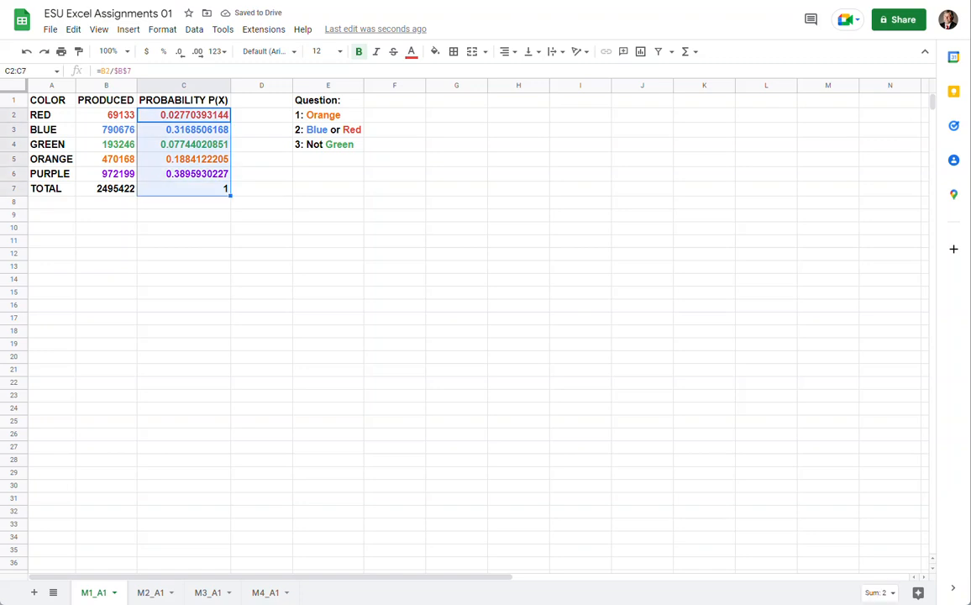
key(ctrl+Tab)
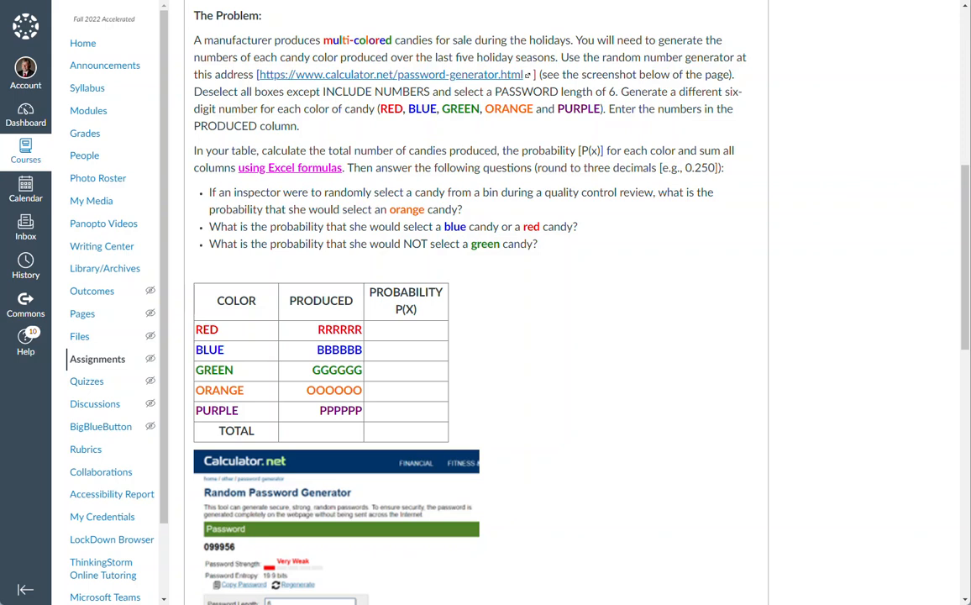
key(ctrl+shift+Tab)
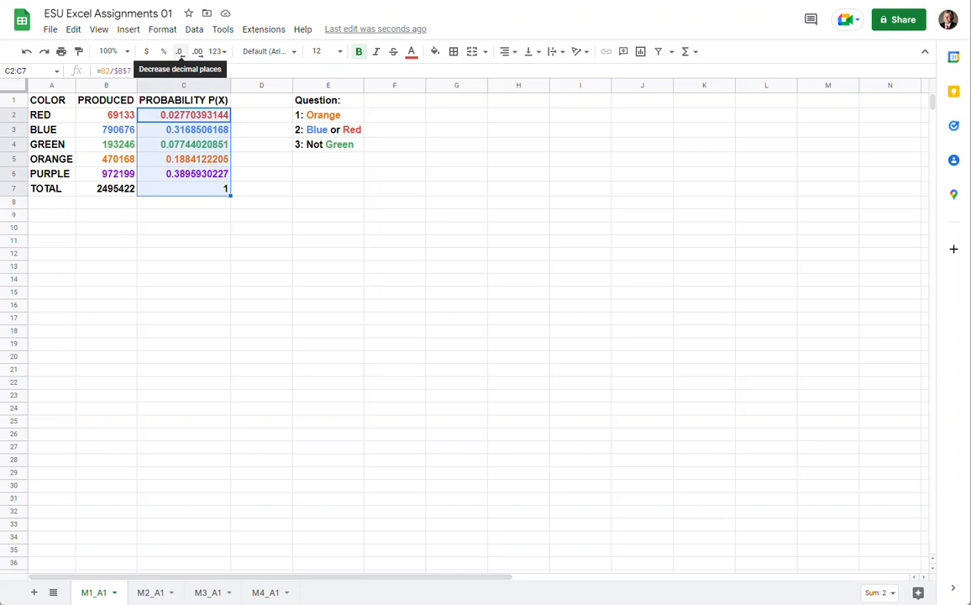
click(179, 52)
click(180, 52)
click(180, 52)
click(180, 52)
click(180, 52)
click(179, 52)
click(180, 52)
click(180, 52)
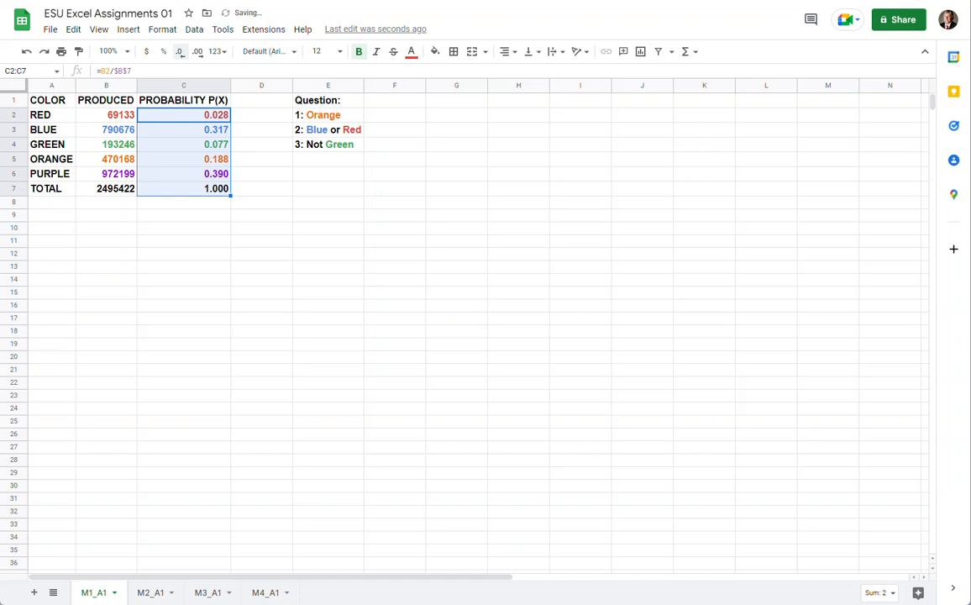
click(184, 202)
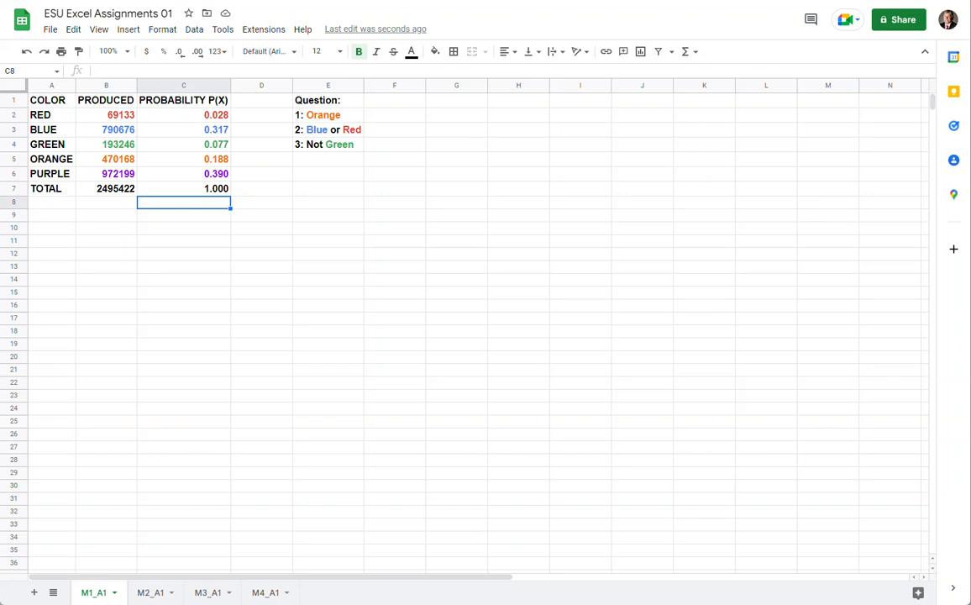
click(395, 115)
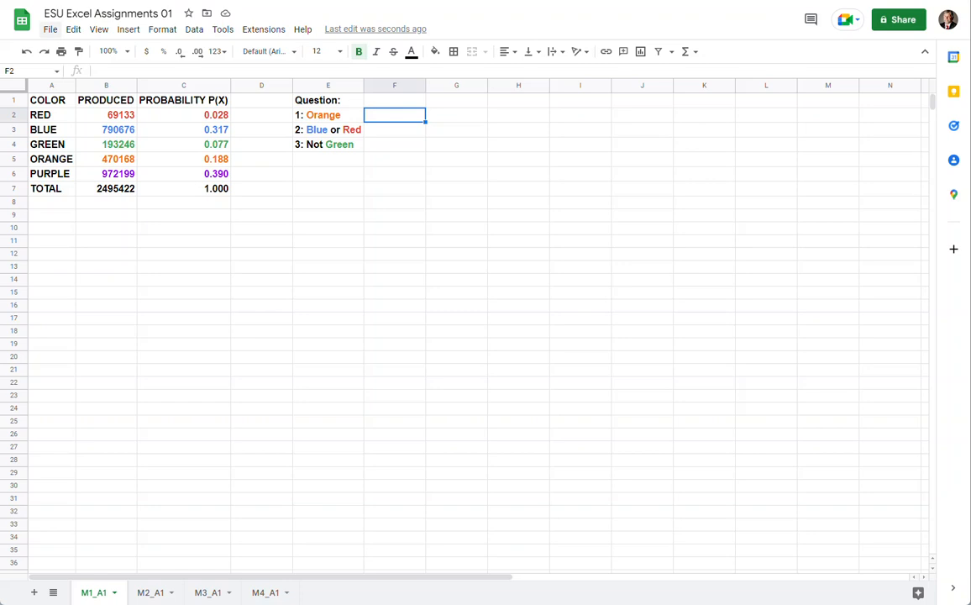
click(50, 28)
mouse_move(73, 160)
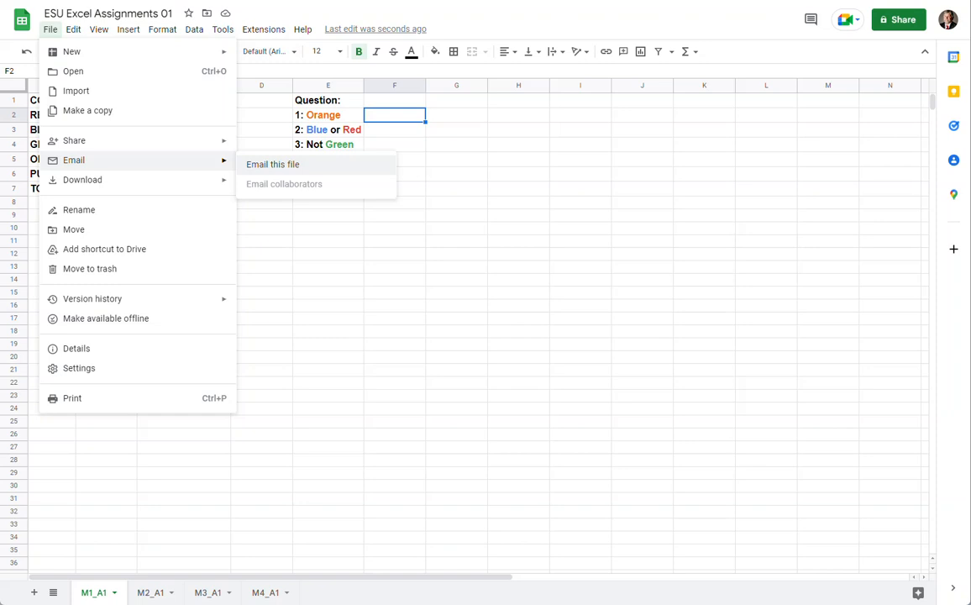
click(272, 164)
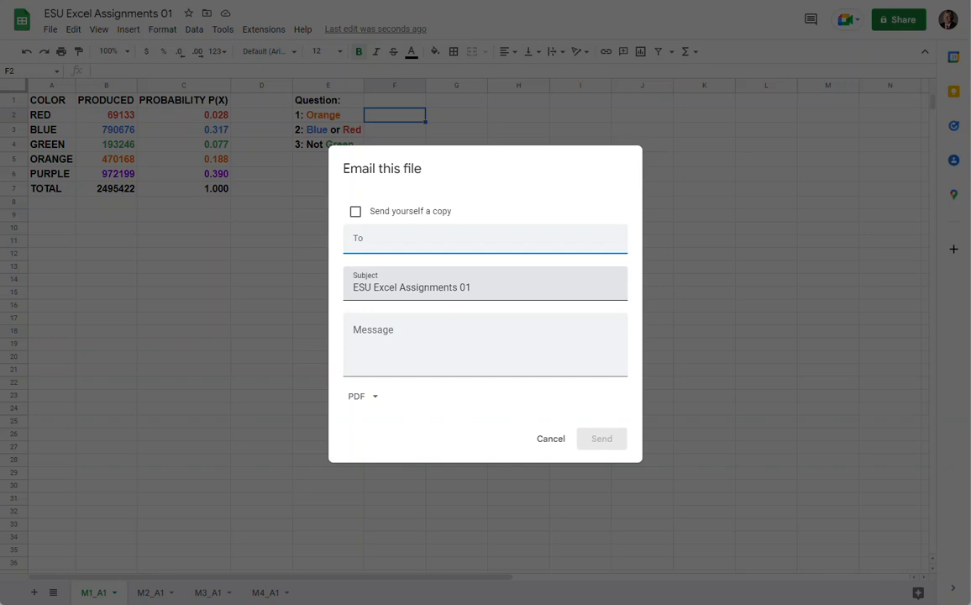
key(Tab)
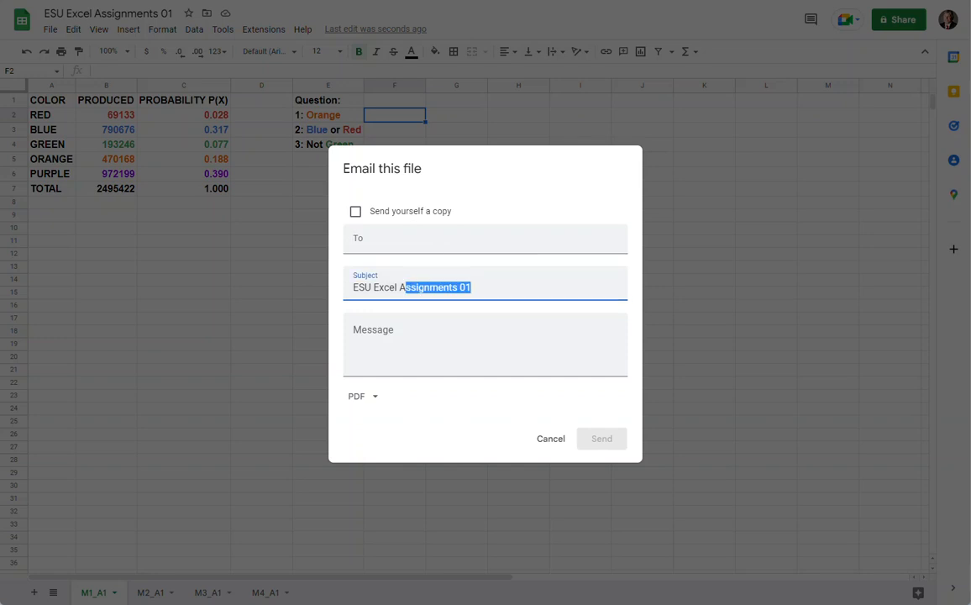
key(Escape)
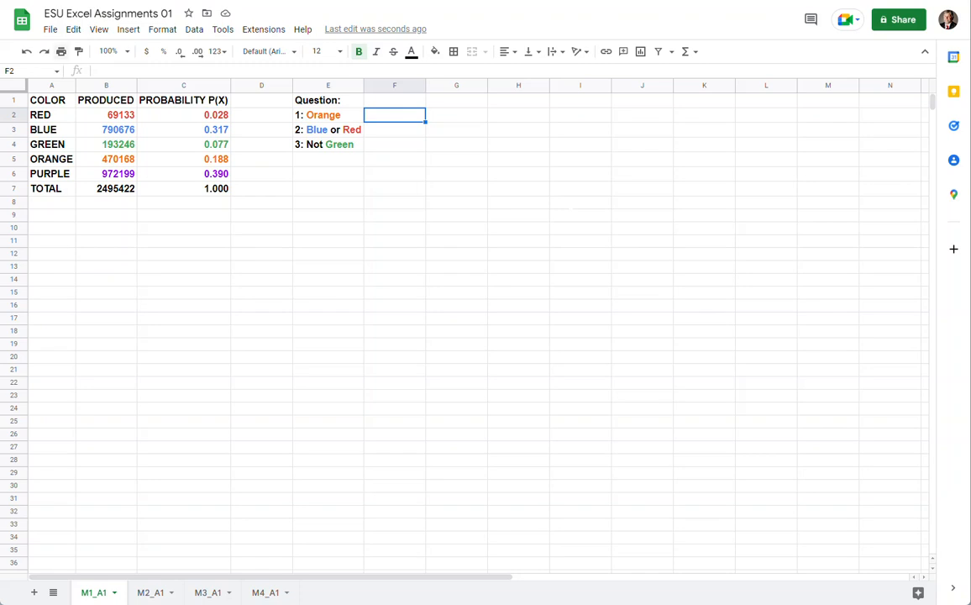
Start an email of this spreadsheet file and set its subject to M1_A1.
click(51, 28)
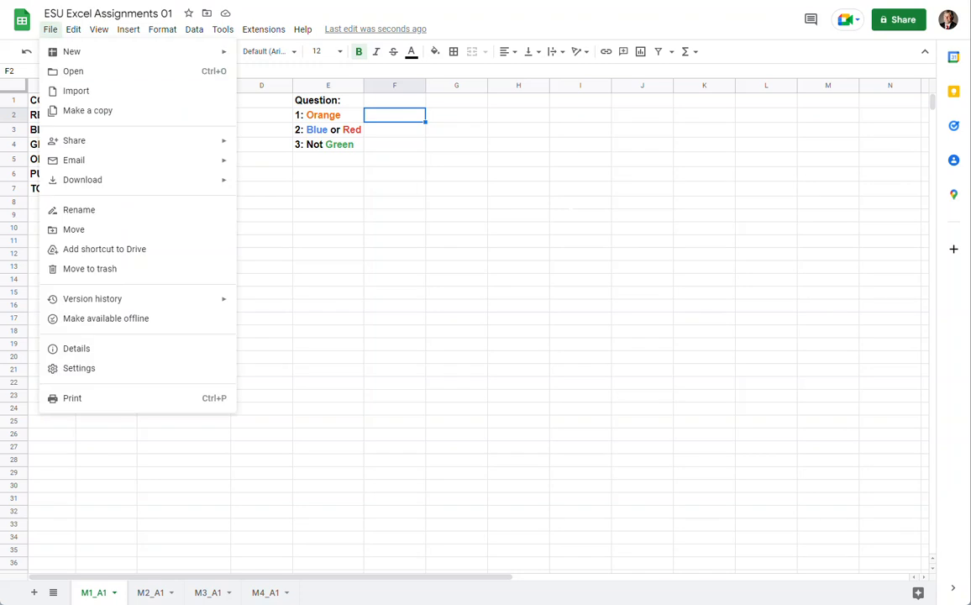
mouse_move(126, 159)
click(273, 162)
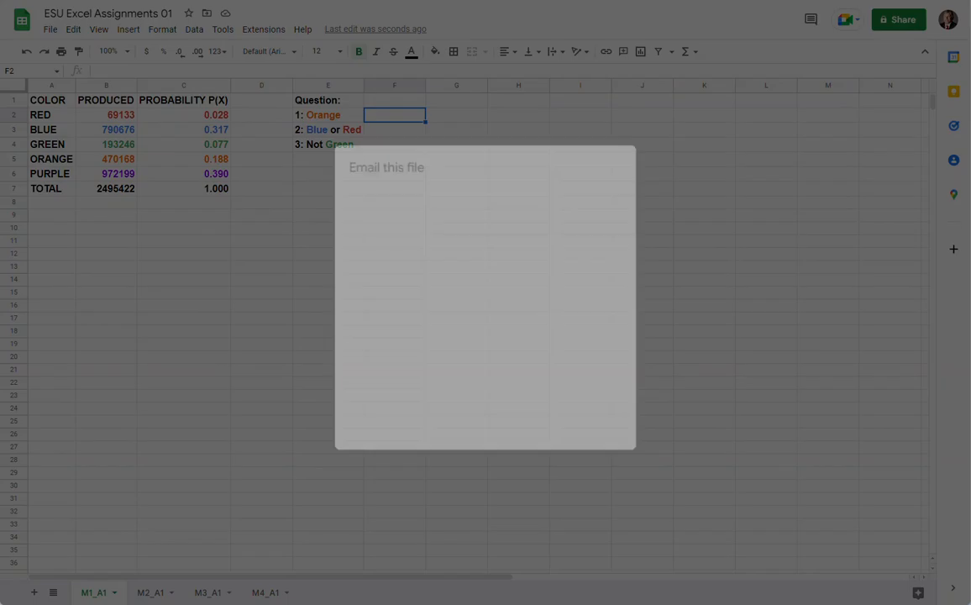
triple_click(428, 287)
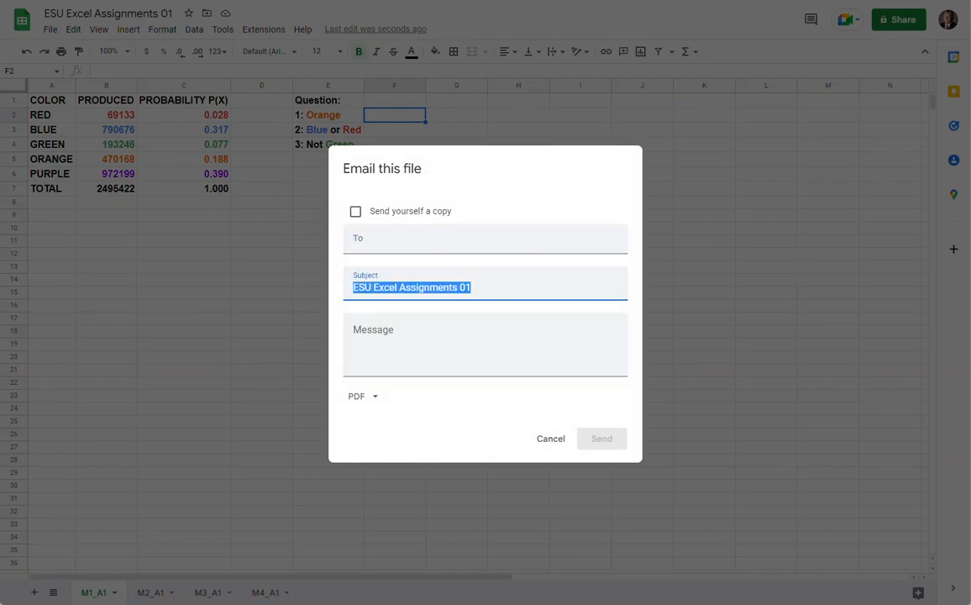
text(M)
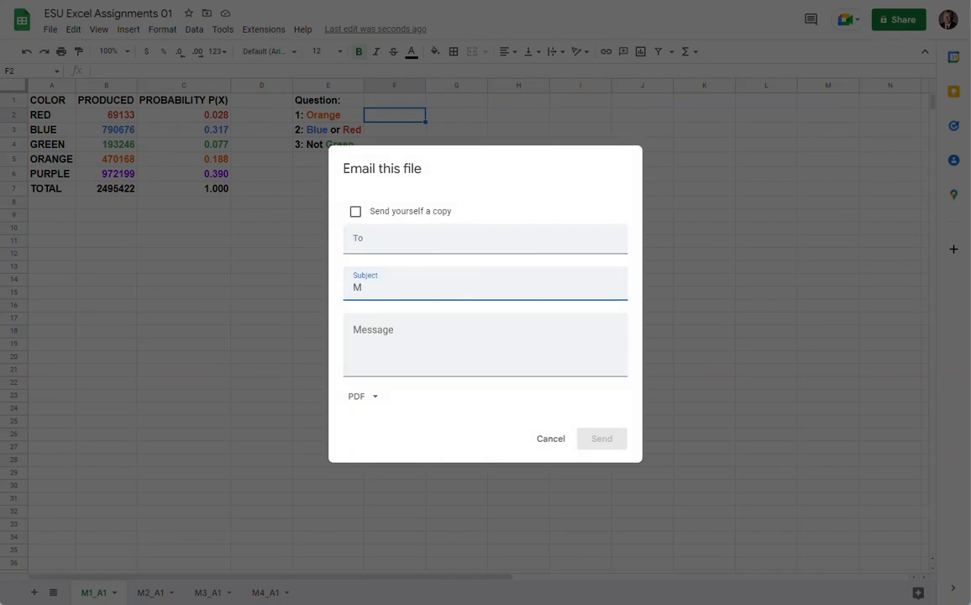
text(1_A1)
Set the email attachment format to Microsoft Excel, enter placeholder text as the message, and discard the email unsent.
click(363, 396)
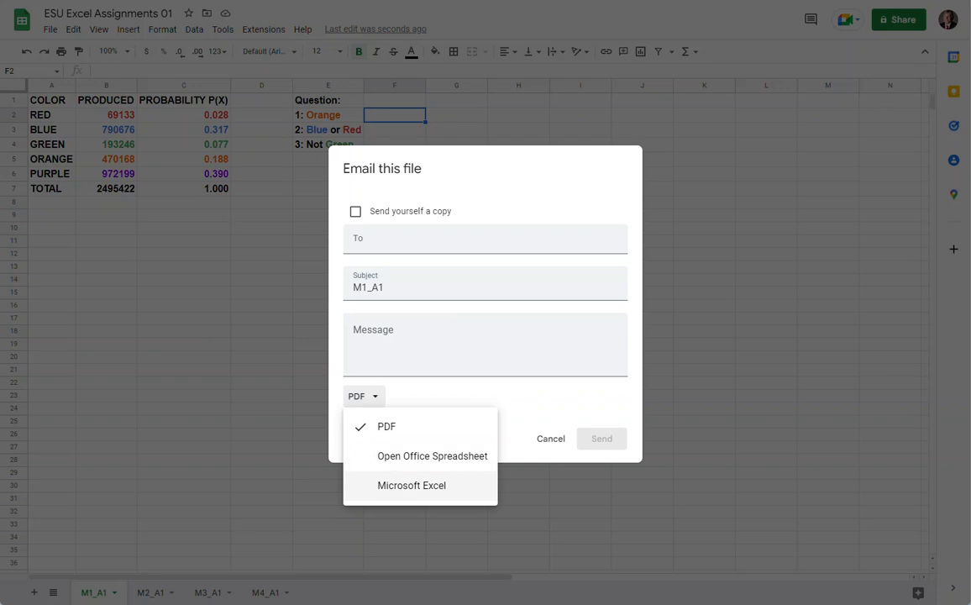
click(412, 484)
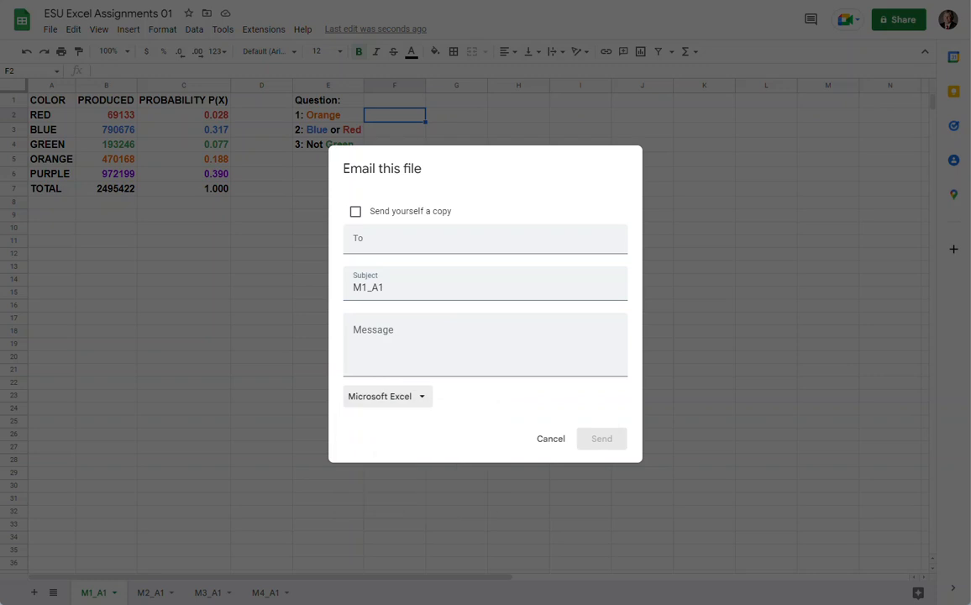
click(479, 346)
text(bnnf;ghj;ghgjngl;bkm)
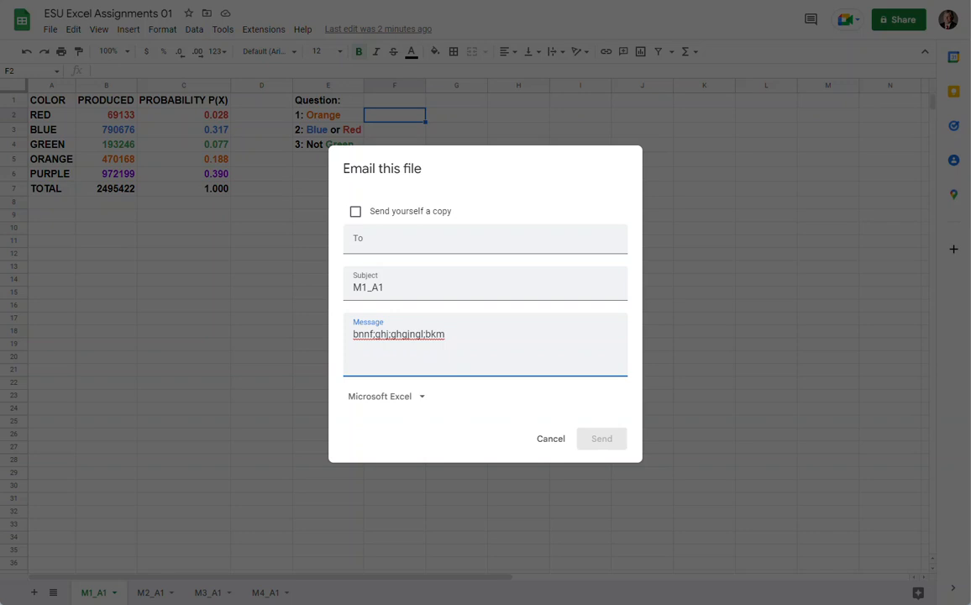
key(Escape)
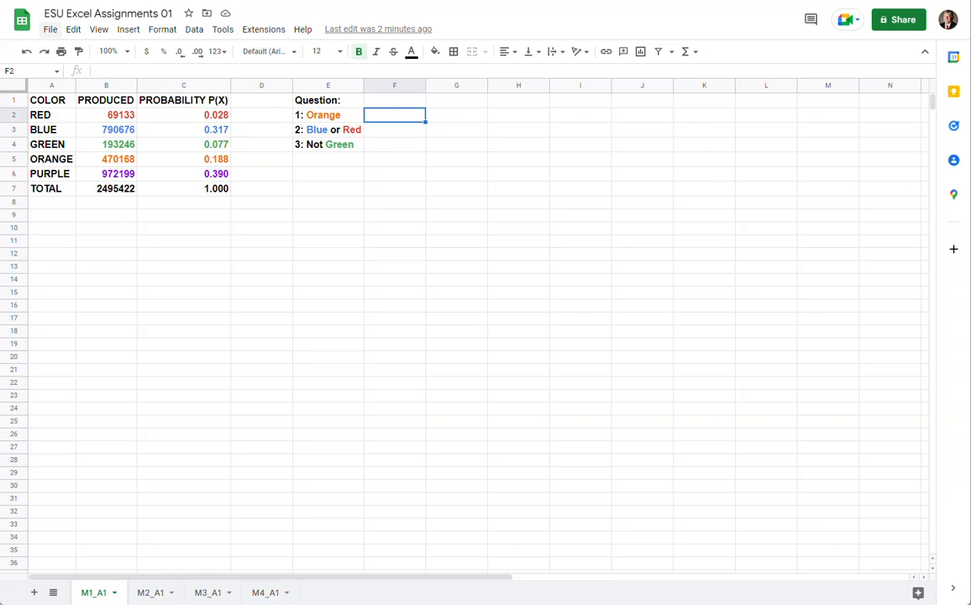
Download the candy probability spreadsheet as a Microsoft Excel (.xlsx) file.
click(50, 28)
mouse_move(83, 180)
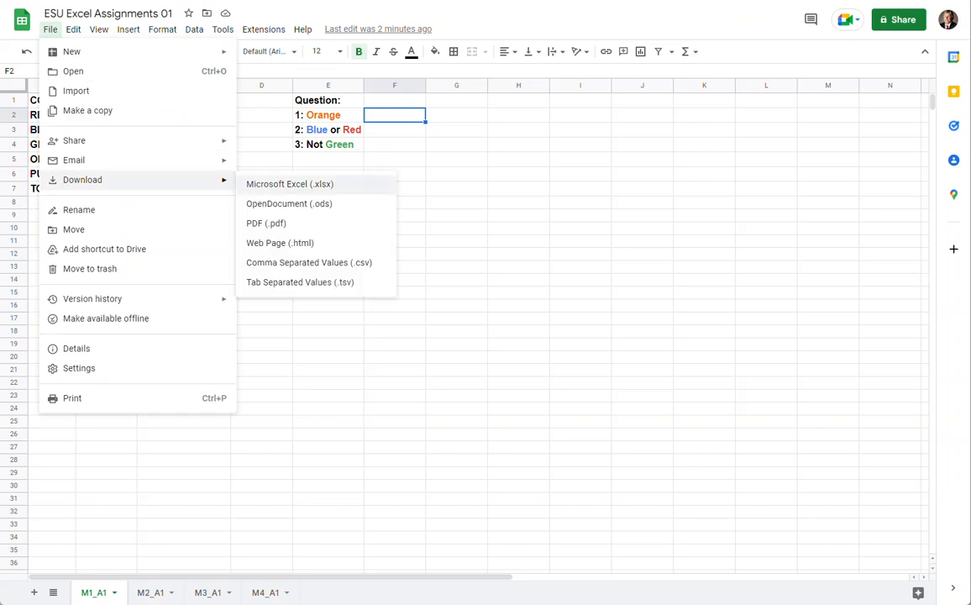
click(290, 184)
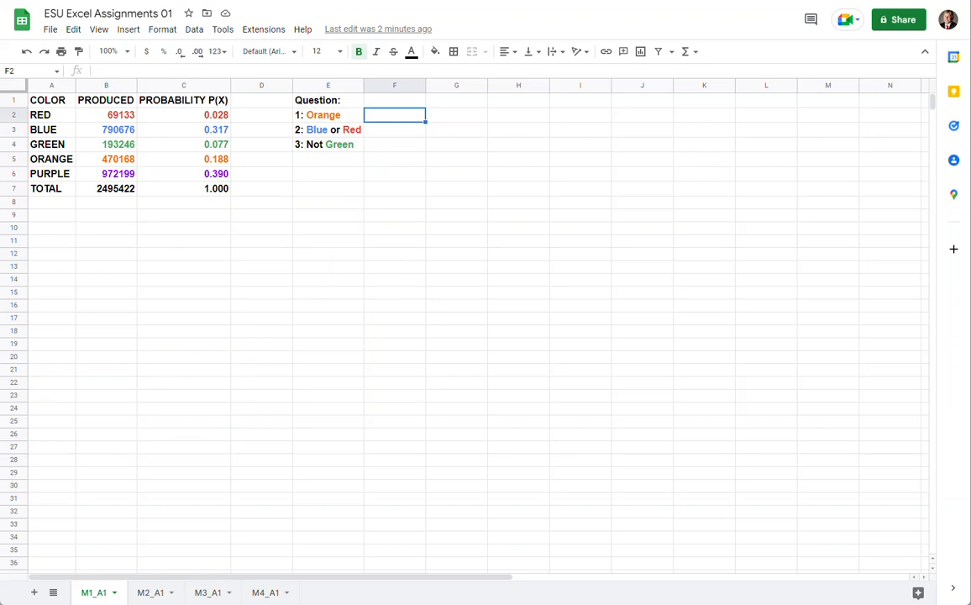